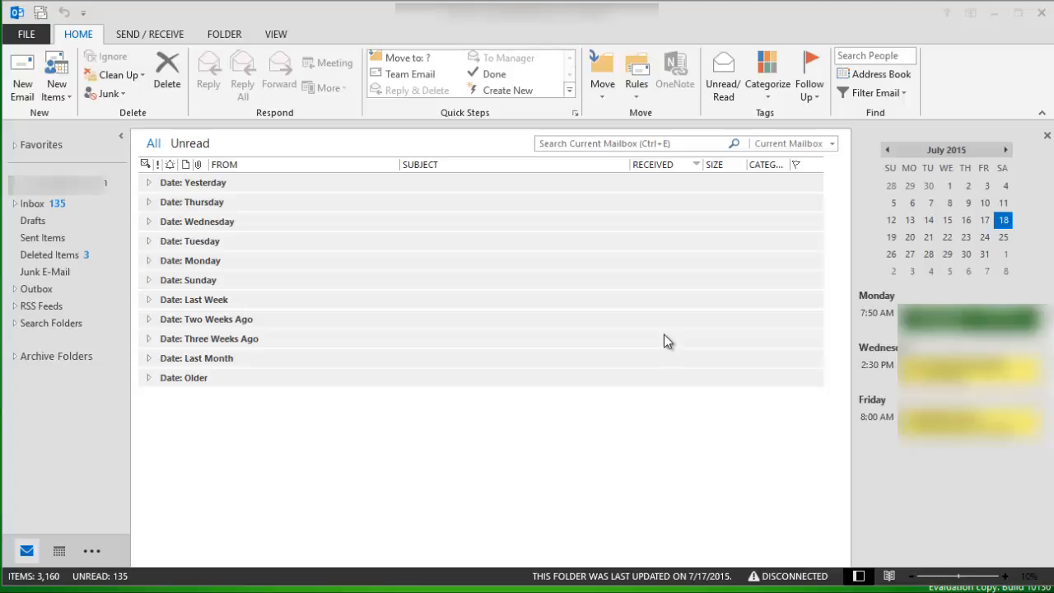
{"action": "left_click", "coordinate": [445, 290]}
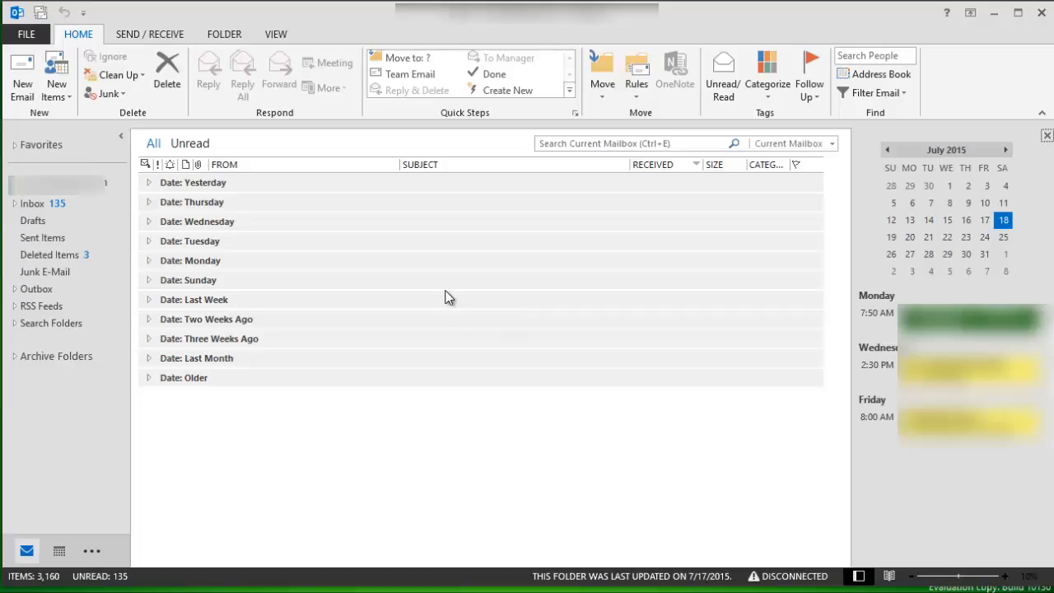
{"action": "left_click", "coordinate": [27, 37]}
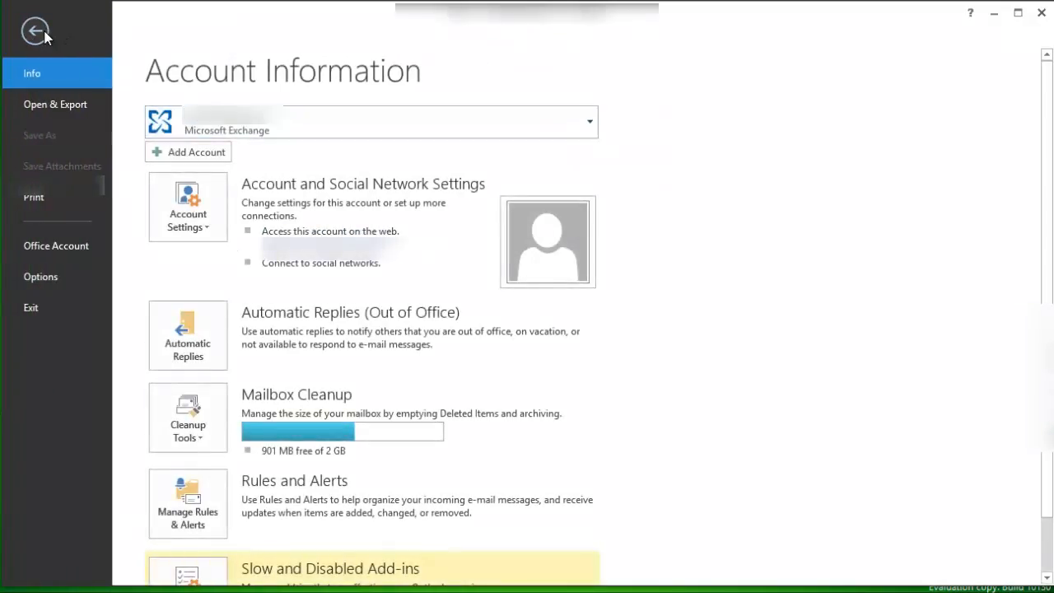
{"action": "left_click", "coordinate": [39, 33]}
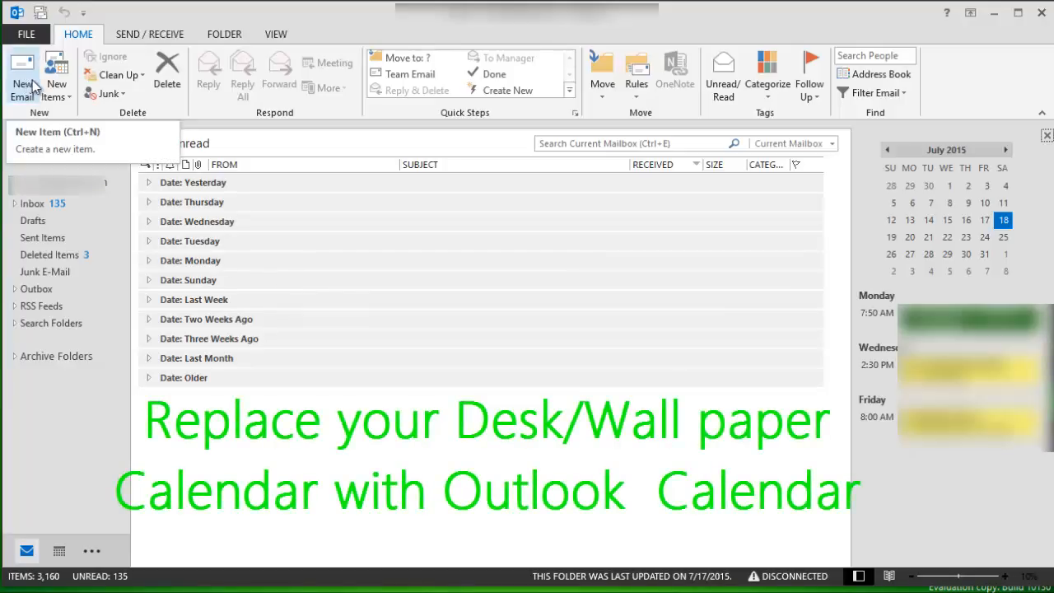
- Create a new appointment with the subject "Test Appointment" and the location "At My Desk"
{"action": "left_click", "coordinate": [67, 97]}
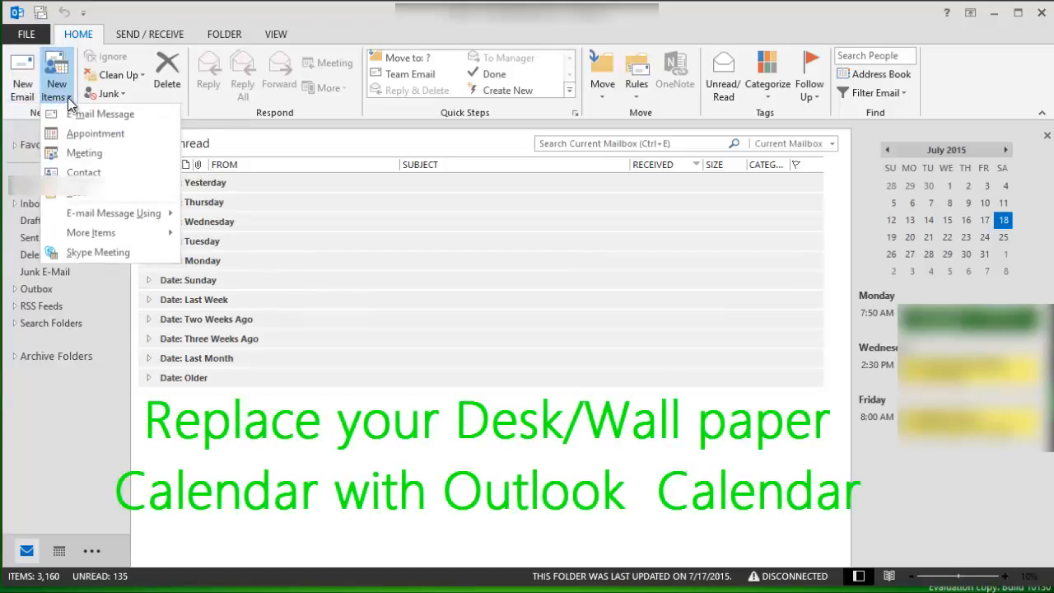
{"action": "left_click", "coordinate": [104, 138]}
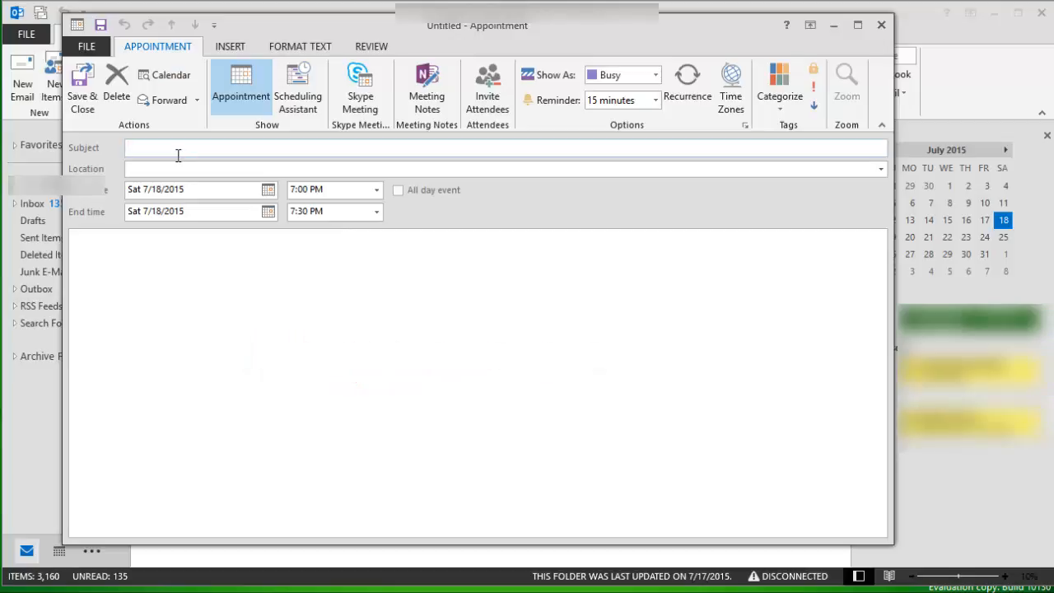
{"action": "type", "text": "Test Appointment"}
{"action": "left_click", "coordinate": [143, 167]}
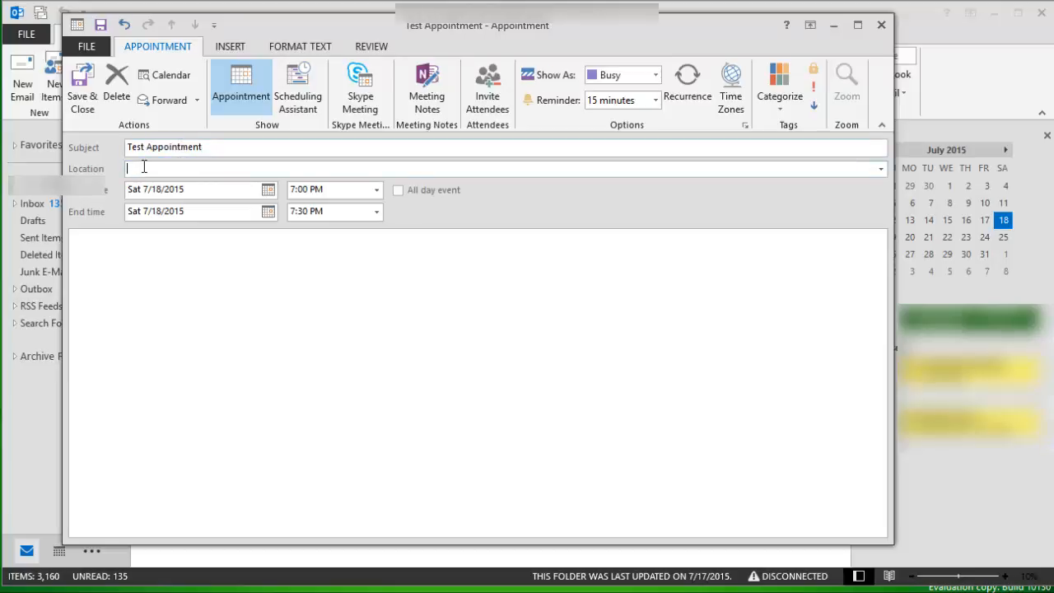
{"action": "type", "text": "At My Desk"}
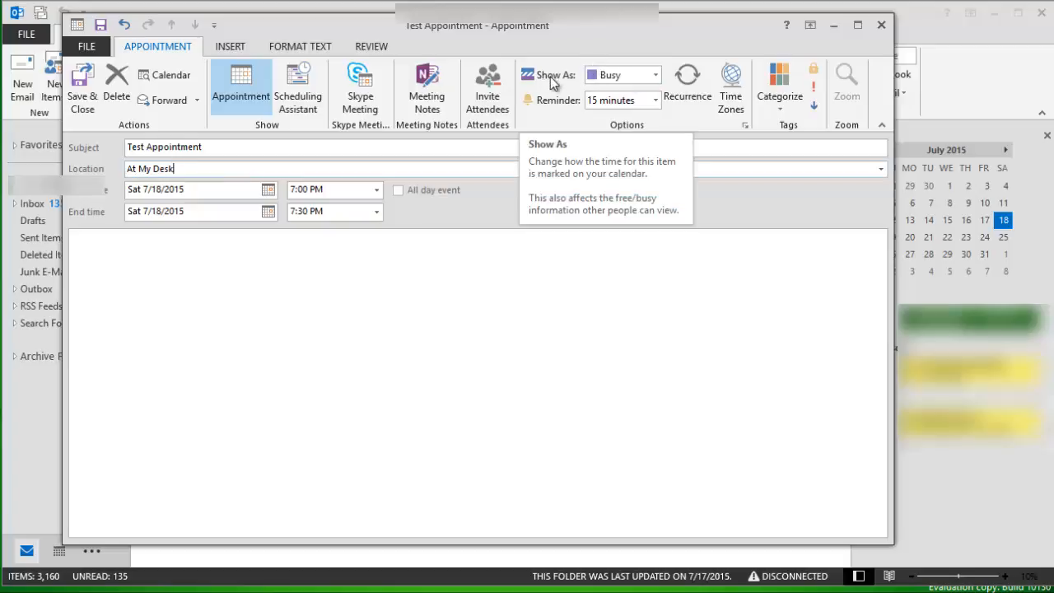
- Examine the Show As statuses, reminder times and recurrence settings available for the appointment
{"action": "left_click", "coordinate": [656, 75]}
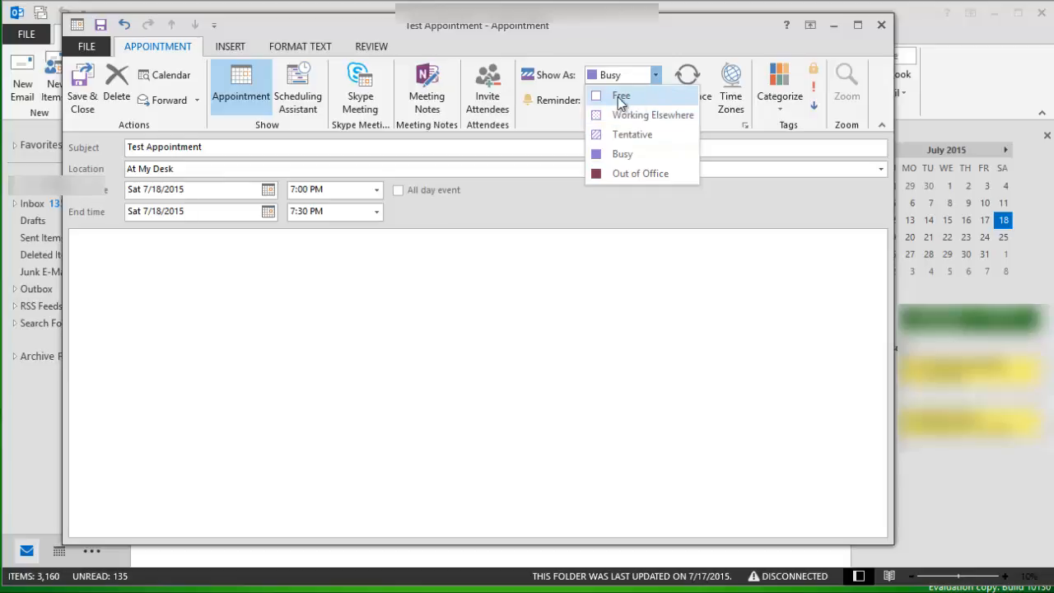
{"action": "left_click", "coordinate": [590, 43]}
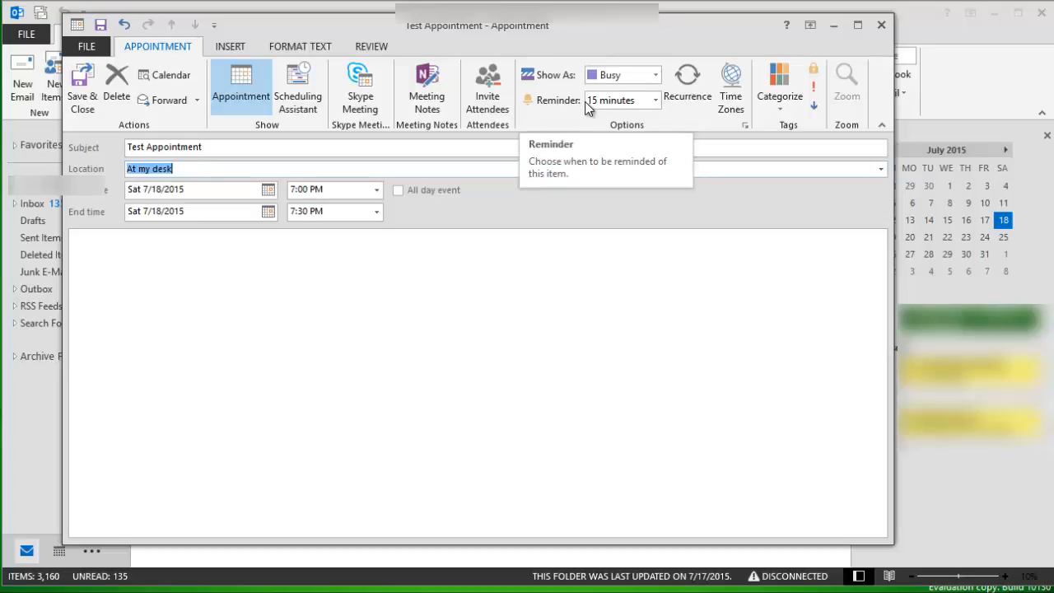
{"action": "left_click", "coordinate": [655, 101]}
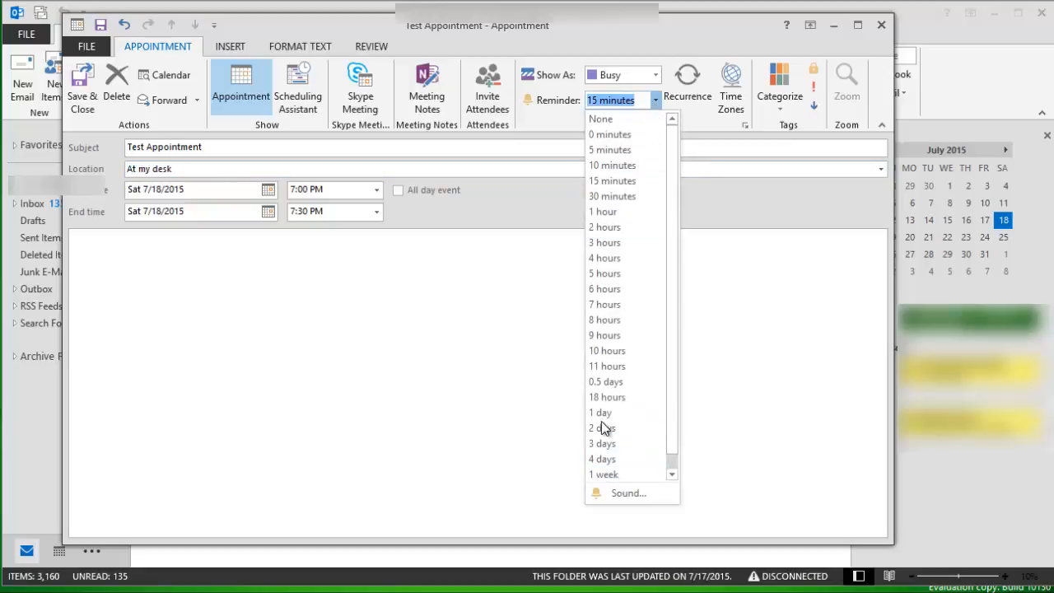
{"action": "left_click", "coordinate": [539, 105]}
{"action": "left_click", "coordinate": [539, 105]}
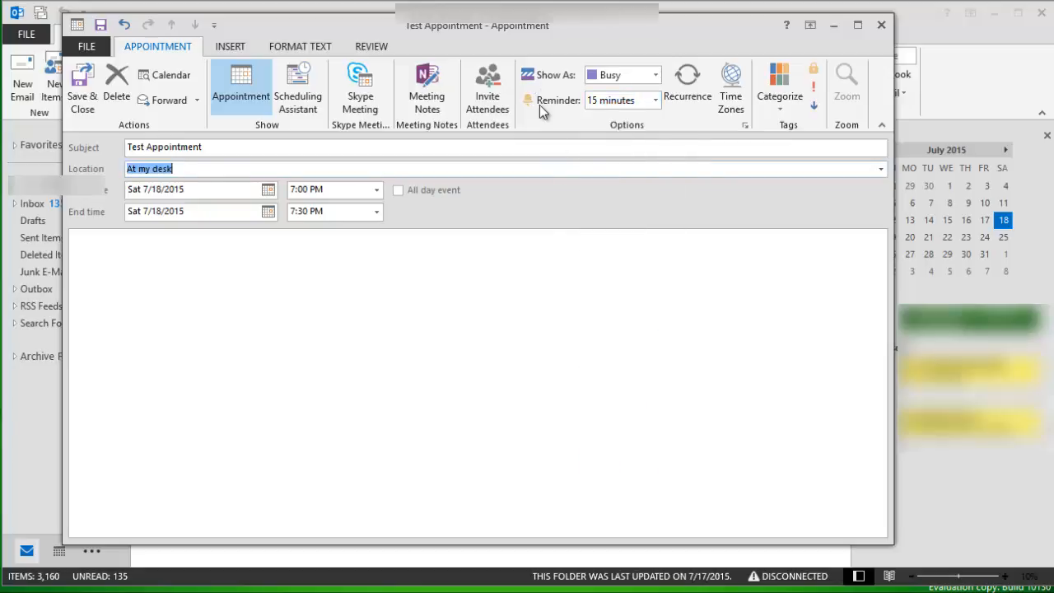
{"action": "left_click", "coordinate": [690, 84]}
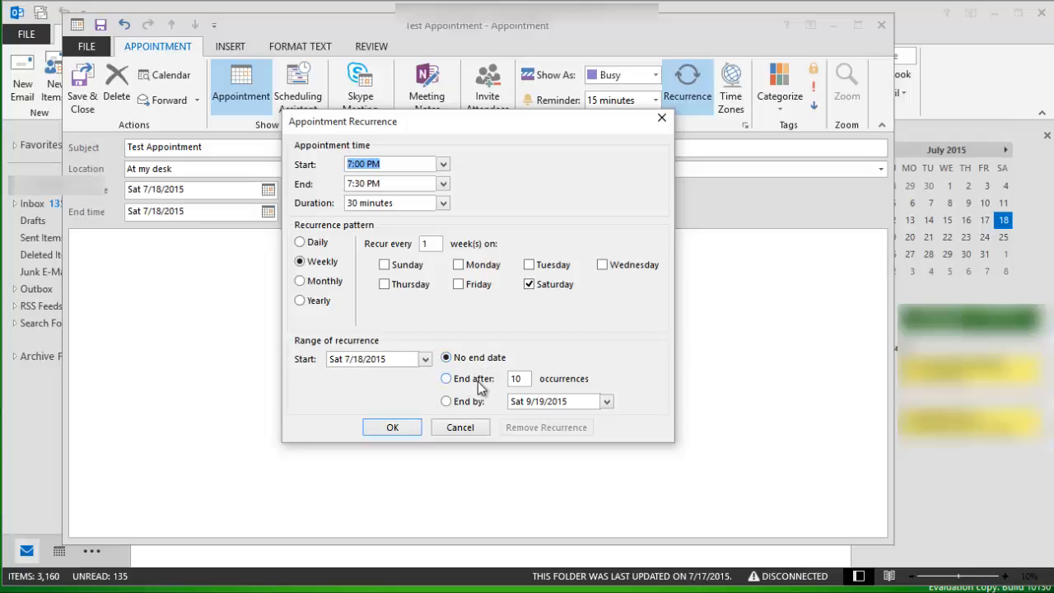
{"action": "left_click", "coordinate": [459, 428]}
- Enter "ffffffffffff" as the appointment's body text, then save and close the appointment
{"action": "type", "text": "ffffffff"}
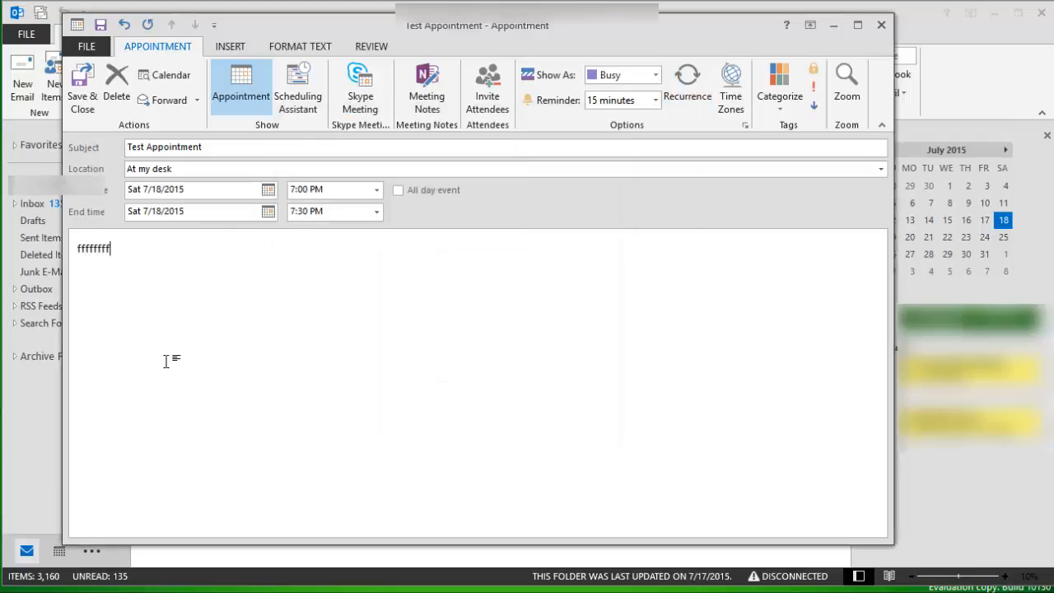
{"action": "type", "text": "ffff"}
{"action": "left_click", "coordinate": [79, 96]}
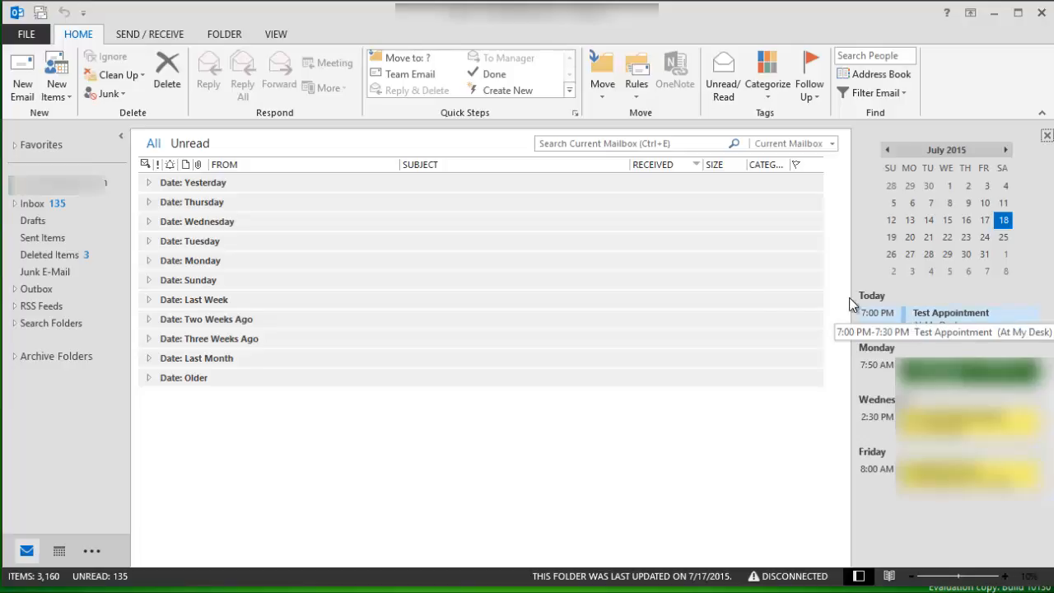
- Reopen Test Appointment, assign it the Black category and close it
{"action": "double_click", "coordinate": [921, 323]}
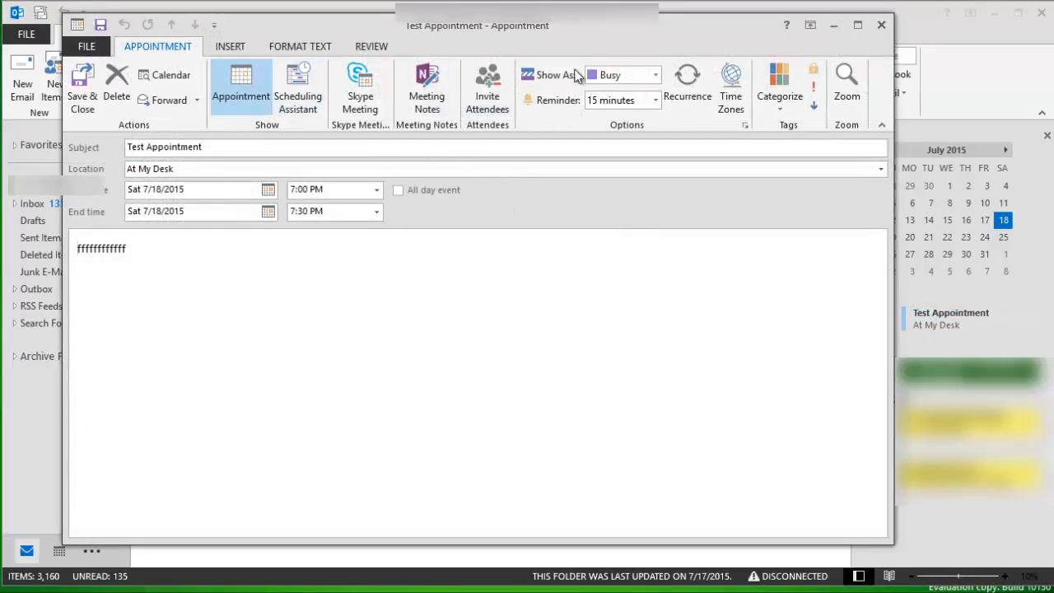
{"action": "left_click", "coordinate": [786, 108]}
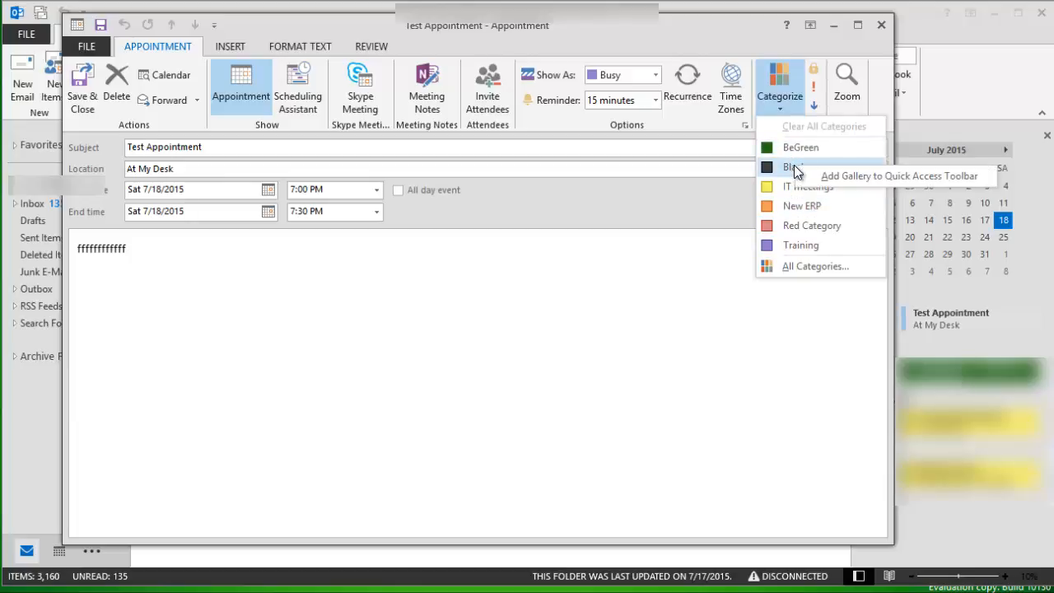
{"action": "left_click", "coordinate": [794, 167]}
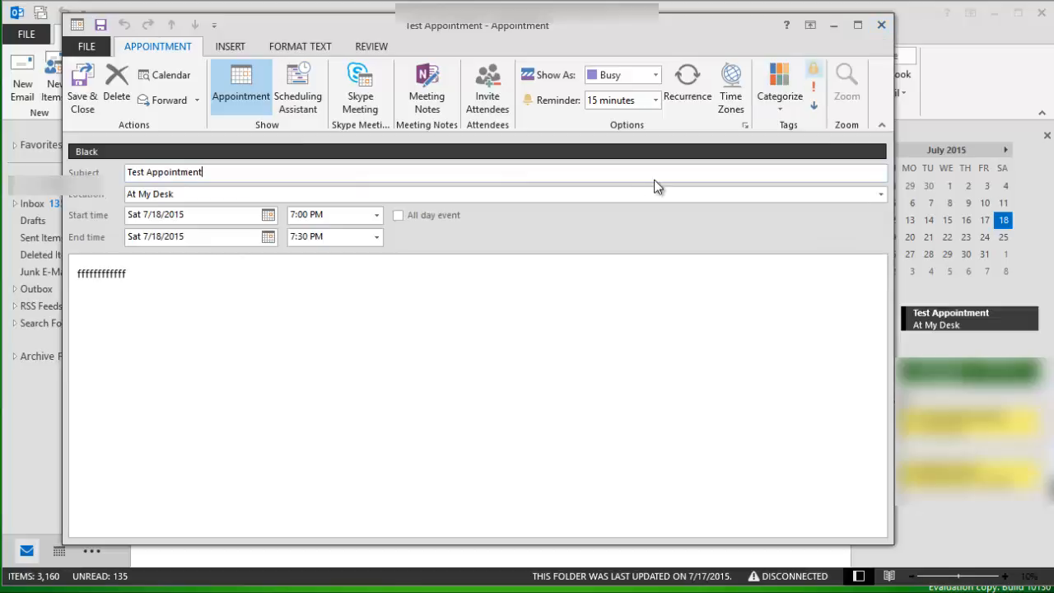
{"action": "left_click", "coordinate": [881, 25]}
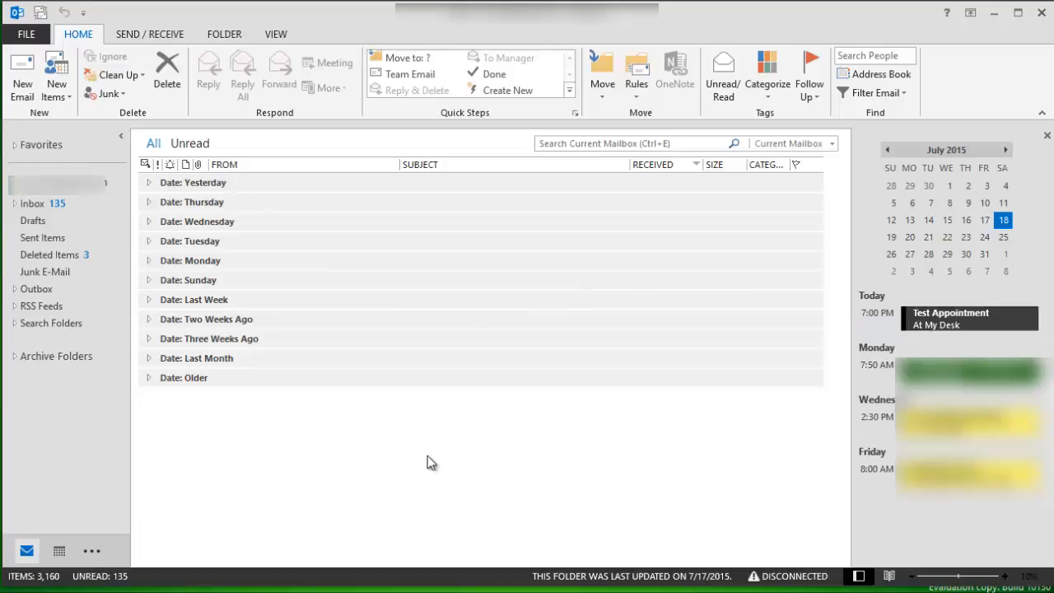
- Create a meeting request addressed to the attendee, with the subject "Sales Meeting" and the location "At My Desk"
{"action": "left_click", "coordinate": [66, 97]}
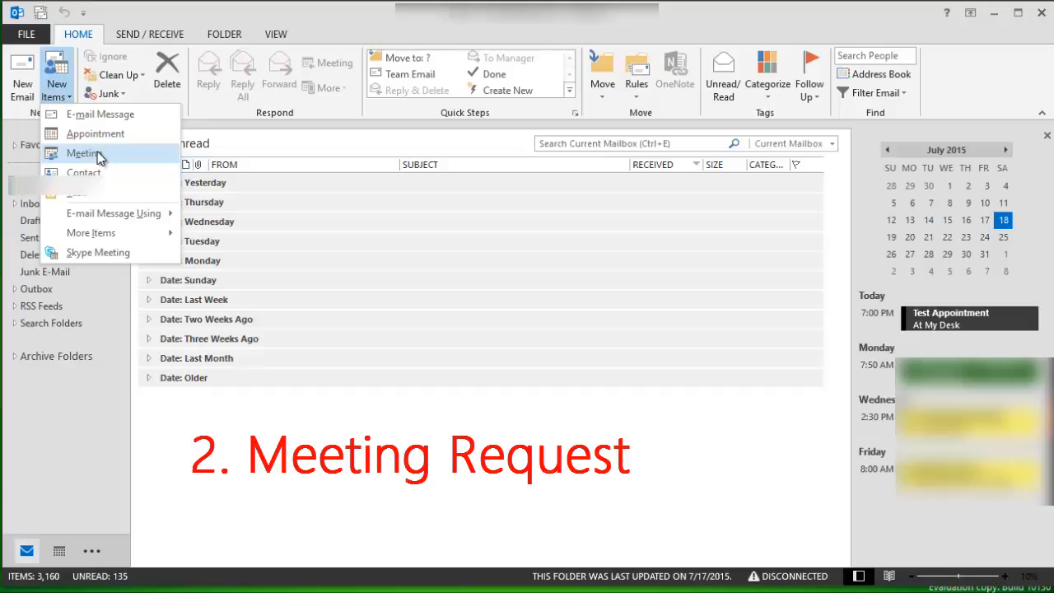
{"action": "key", "text": "ctrl+shift+q"}
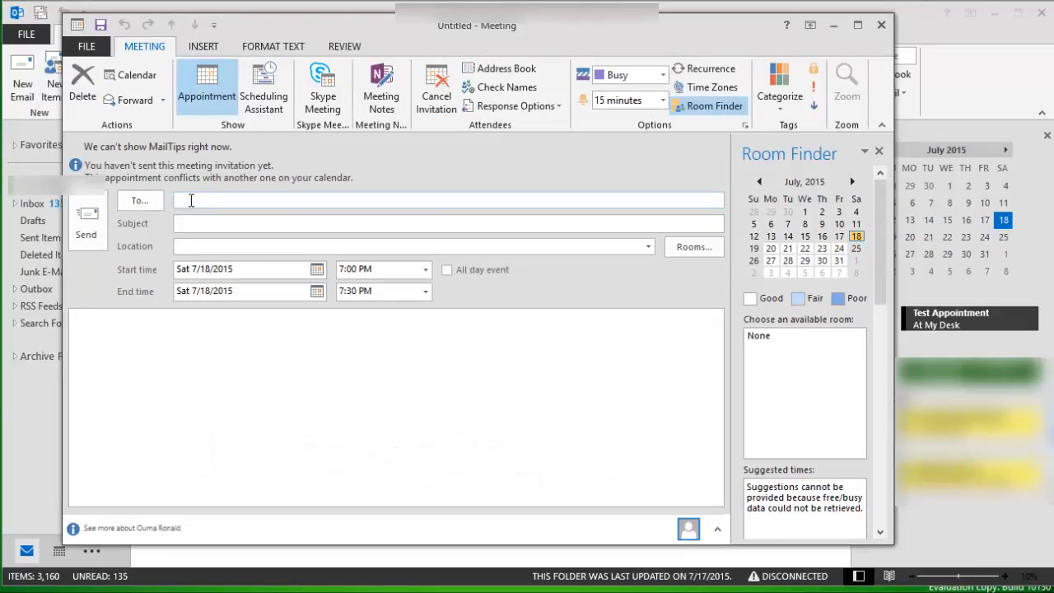
{"action": "type", "text": "r"}
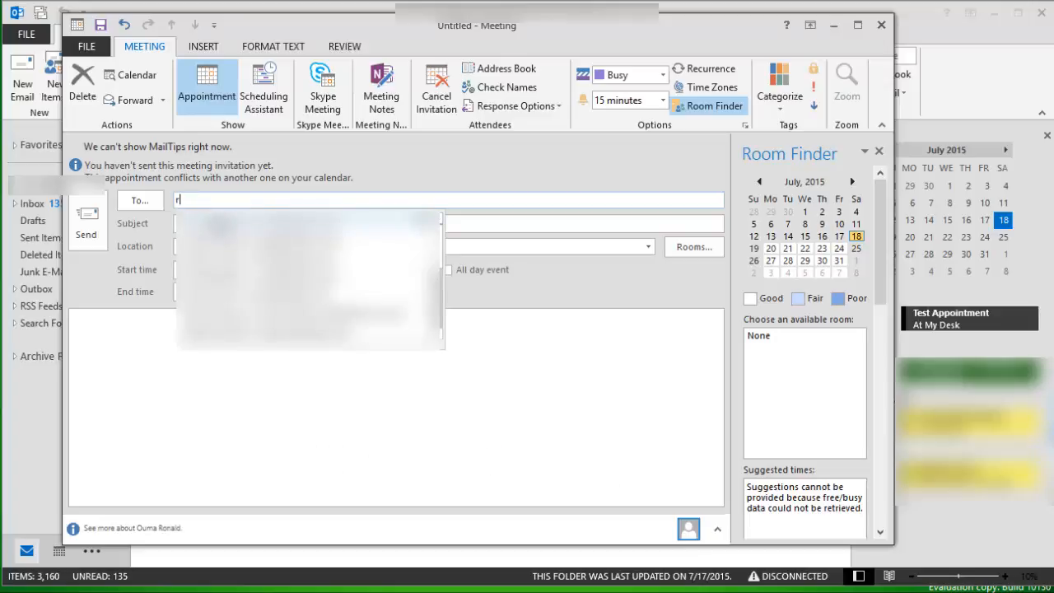
{"action": "key", "text": "Return"}
{"action": "left_click", "coordinate": [214, 221]}
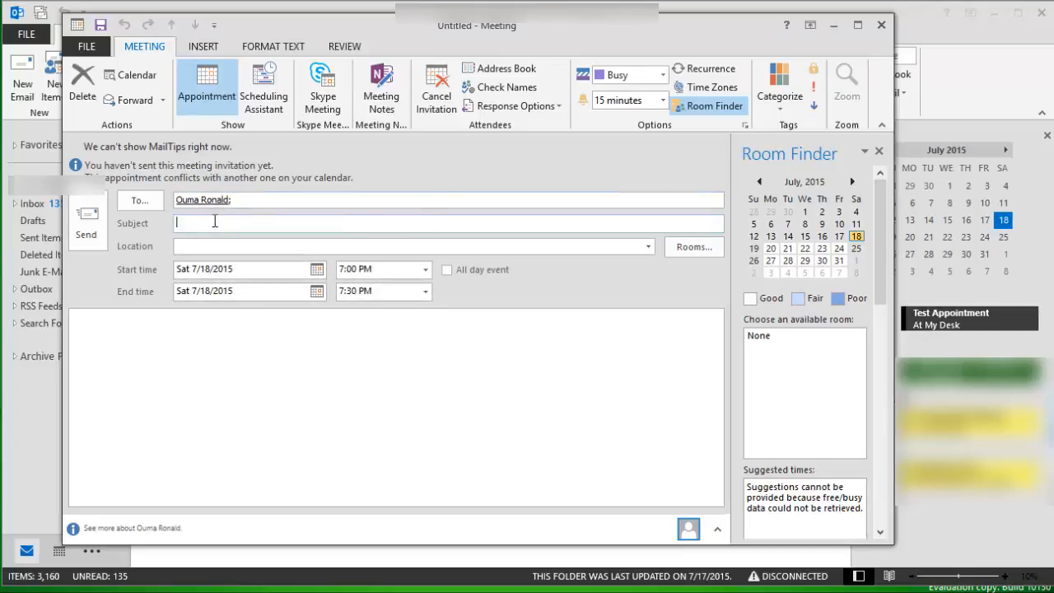
{"action": "type", "text": "Sales Meeting"}
{"action": "left_click", "coordinate": [648, 247]}
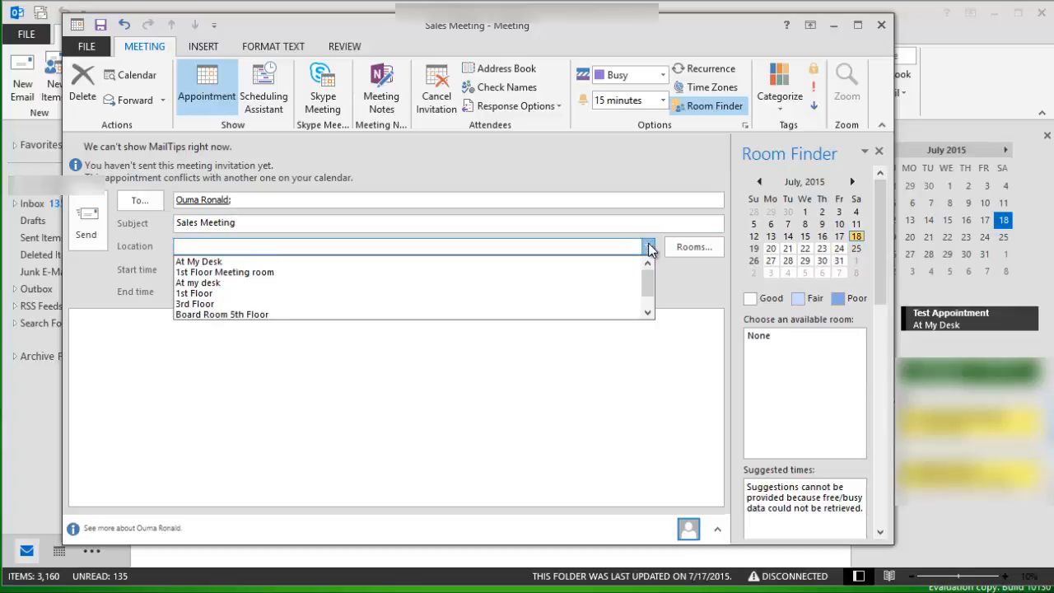
{"action": "left_click", "coordinate": [399, 261]}
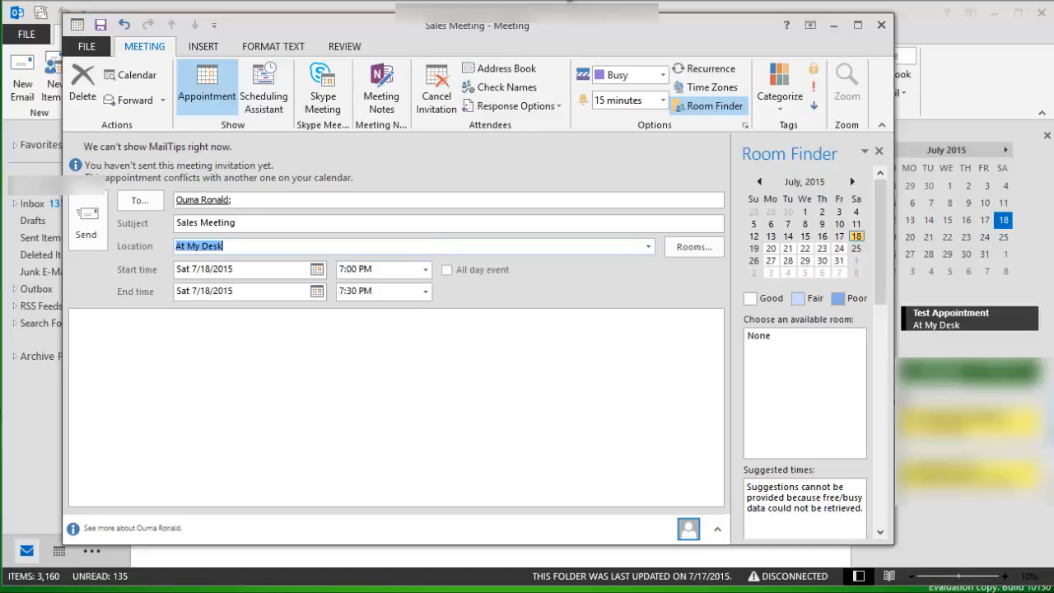
- Check the attendees' availability with the Scheduling Assistant and set the meeting's start time to 8:00 PM
{"action": "left_click_drag", "start_coordinate": [573, 29], "coordinate": [527, 27]}
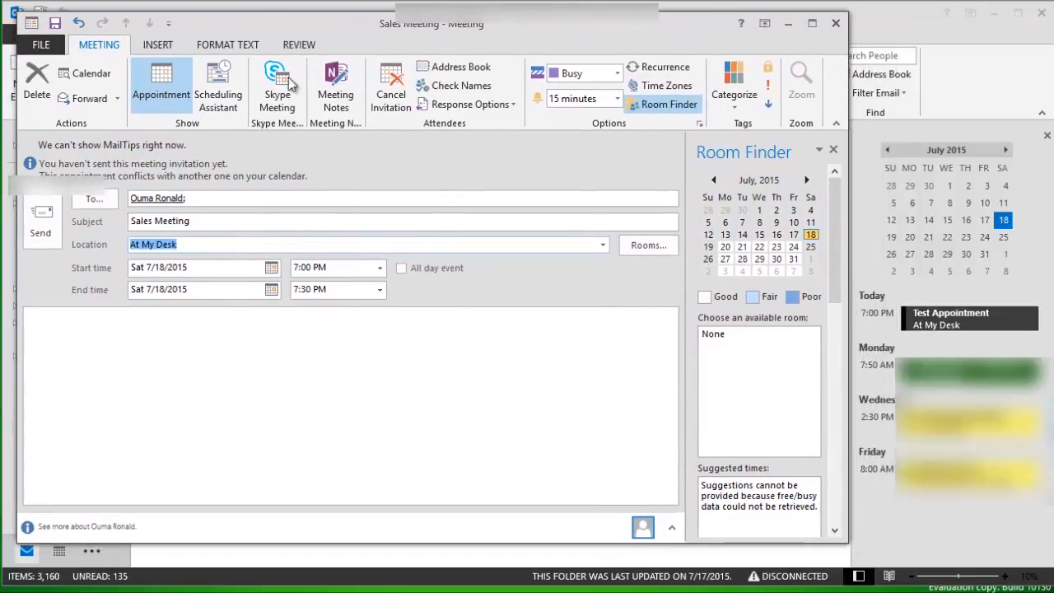
{"action": "left_click", "coordinate": [222, 85]}
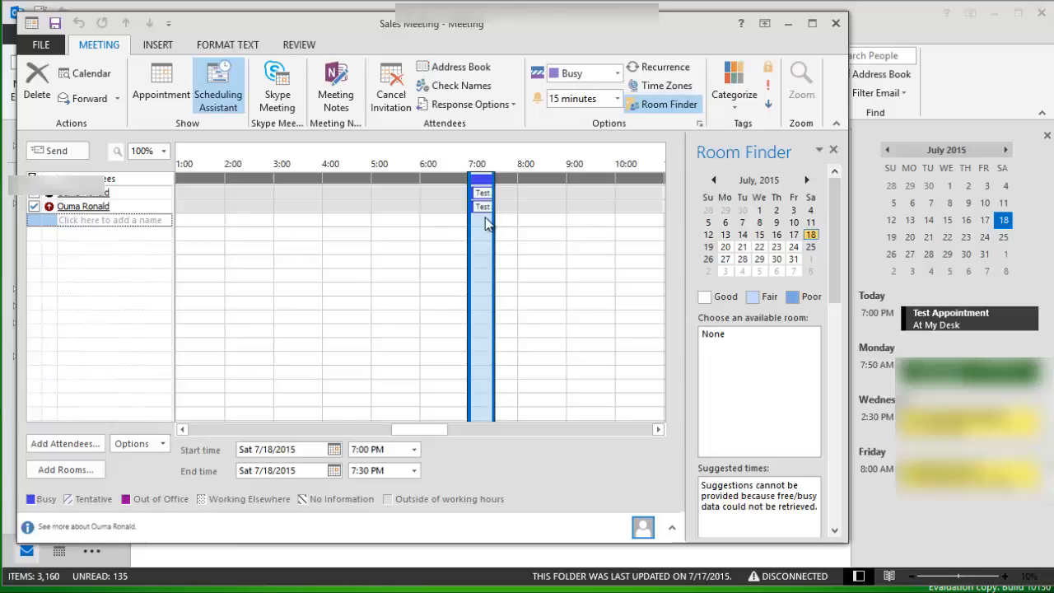
{"action": "mouse_move", "coordinate": [480, 195]}
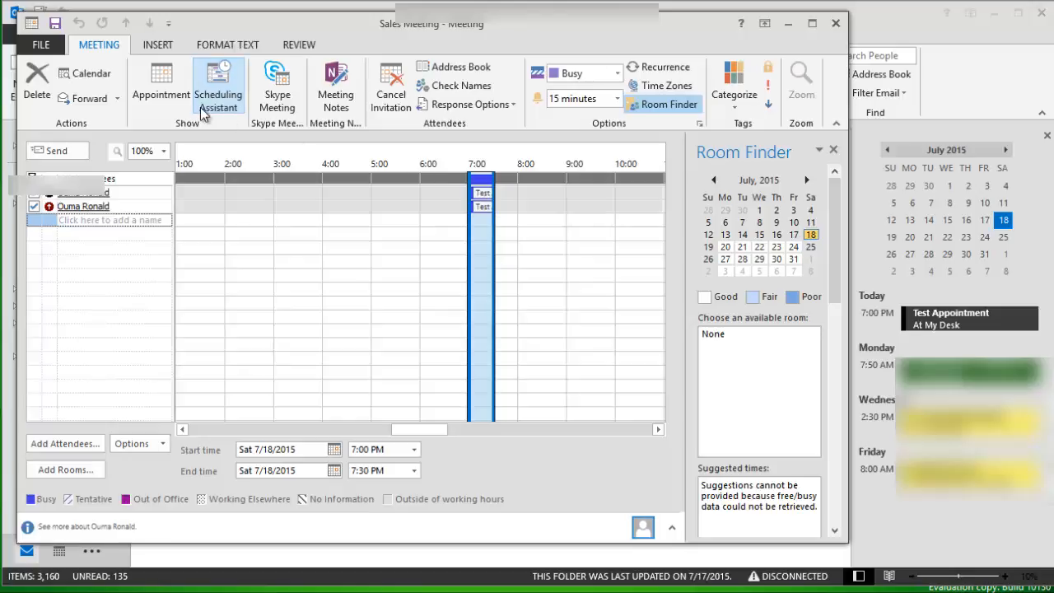
{"action": "left_click", "coordinate": [159, 74]}
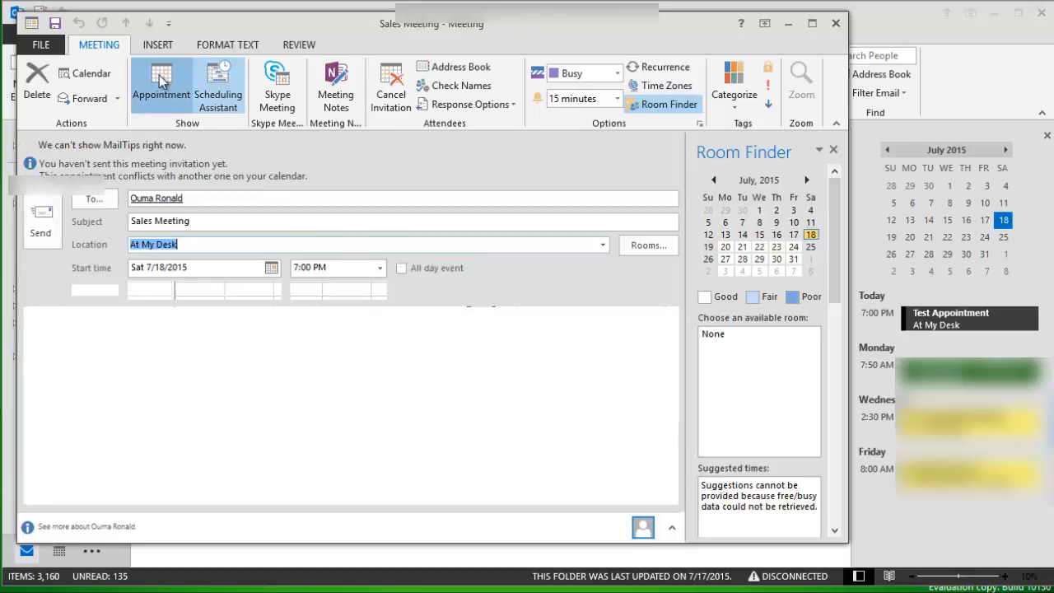
{"action": "left_click", "coordinate": [379, 268]}
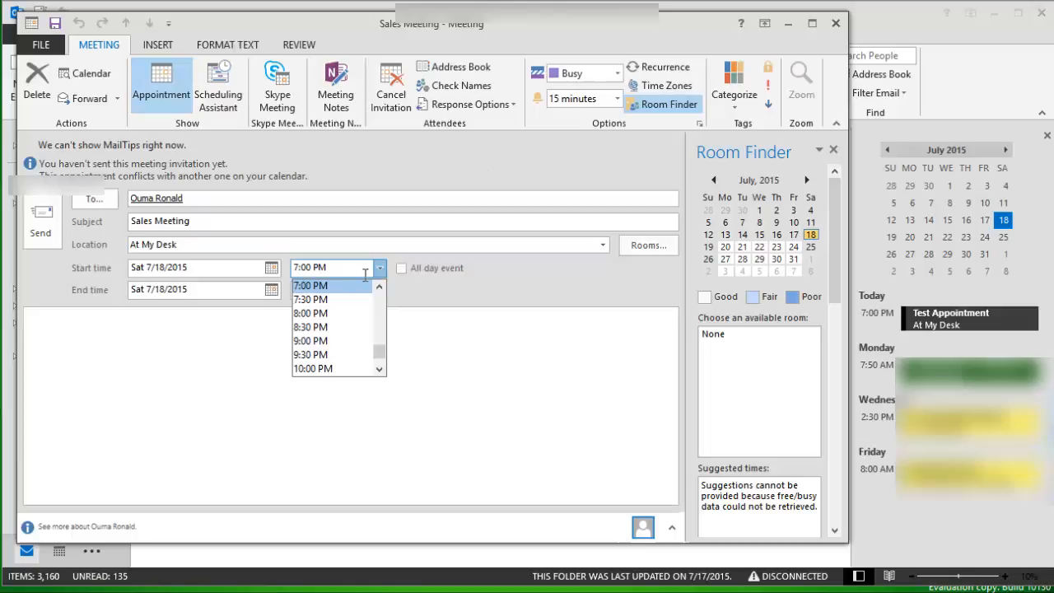
{"action": "left_click", "coordinate": [321, 313]}
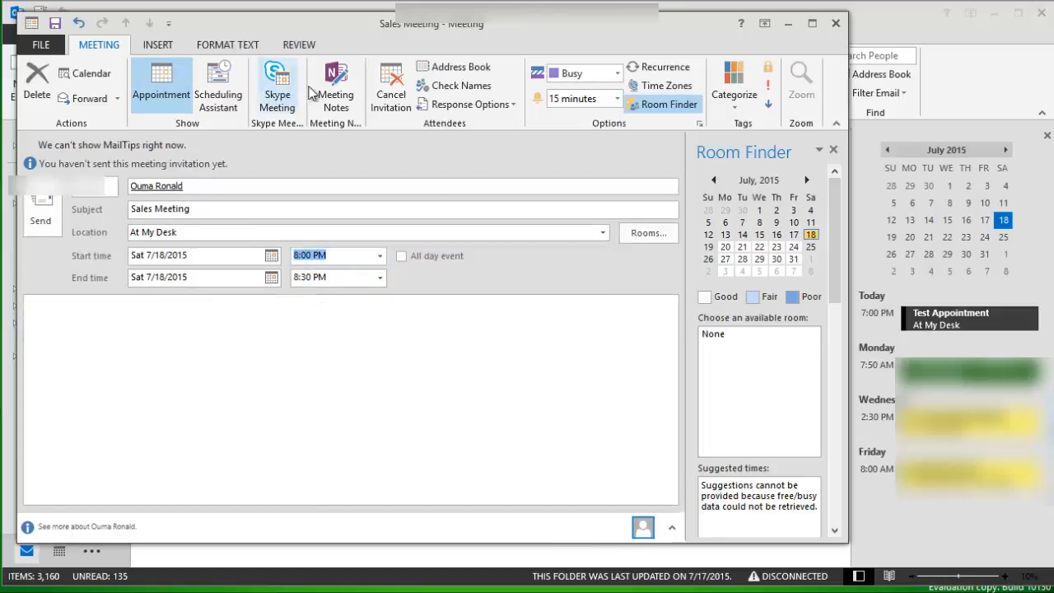
{"action": "left_click", "coordinate": [219, 95]}
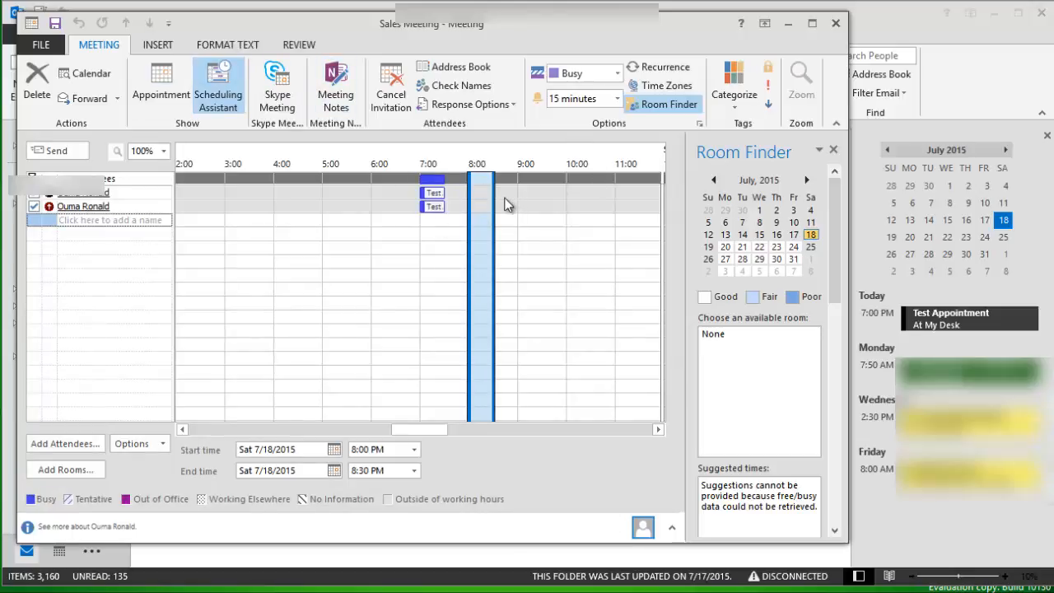
{"action": "left_click", "coordinate": [161, 82]}
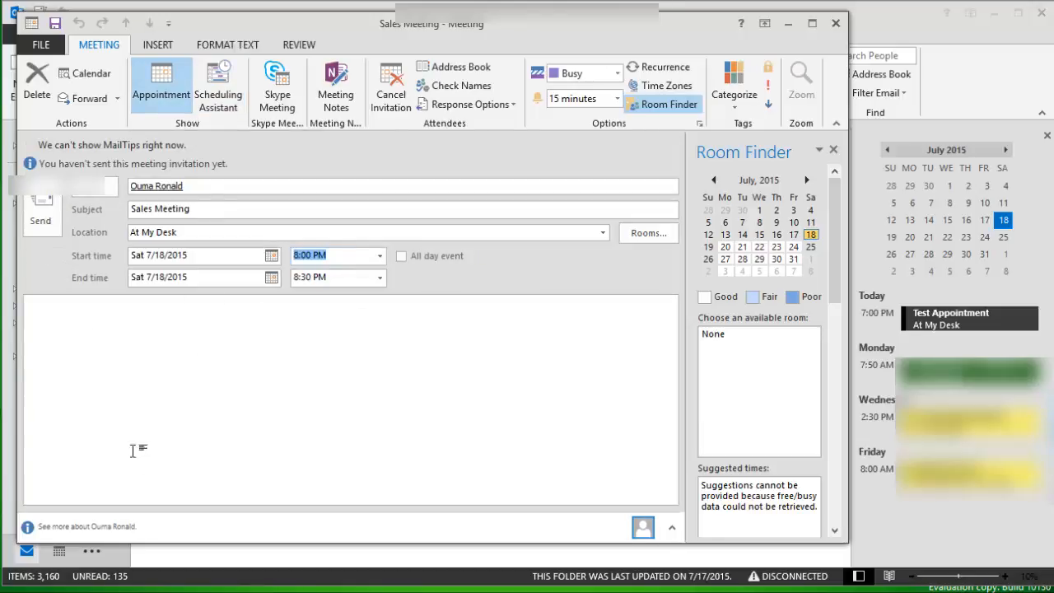
- Enter "dddd" as the meeting request's body text and send the invitation
{"action": "left_click", "coordinate": [40, 335]}
{"action": "type", "text": "dddy"}
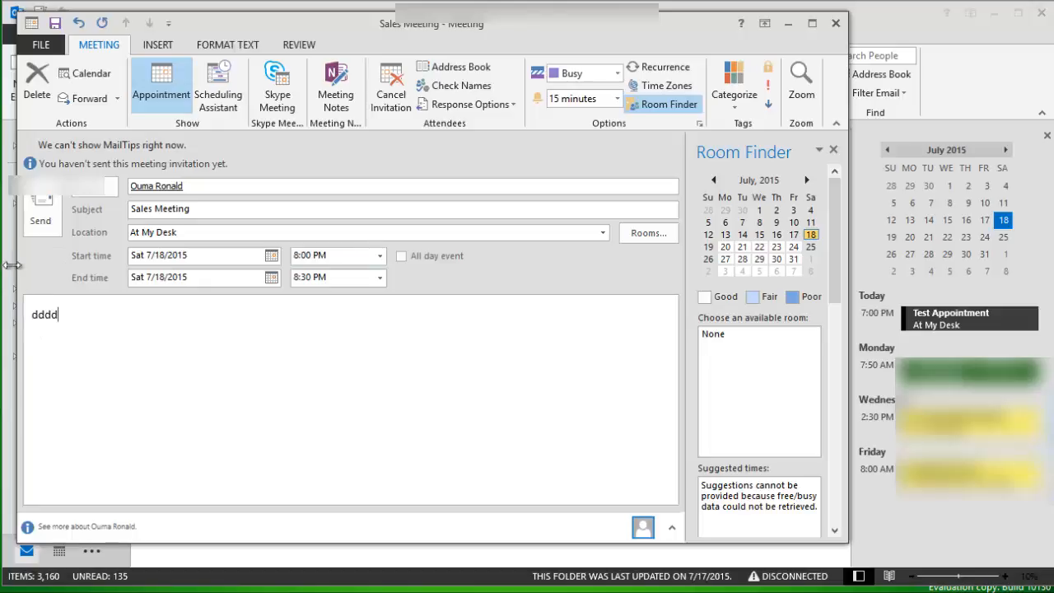
{"action": "left_click", "coordinate": [50, 204]}
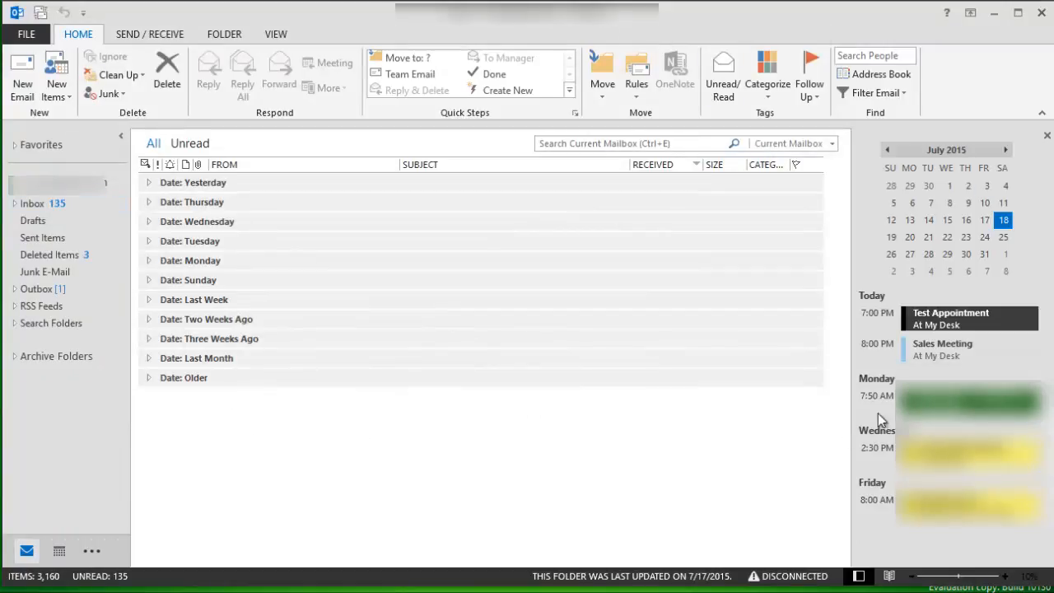
- Open the Sales Meeting entry, assign it the BeGreen category and close it
{"action": "double_click", "coordinate": [943, 351]}
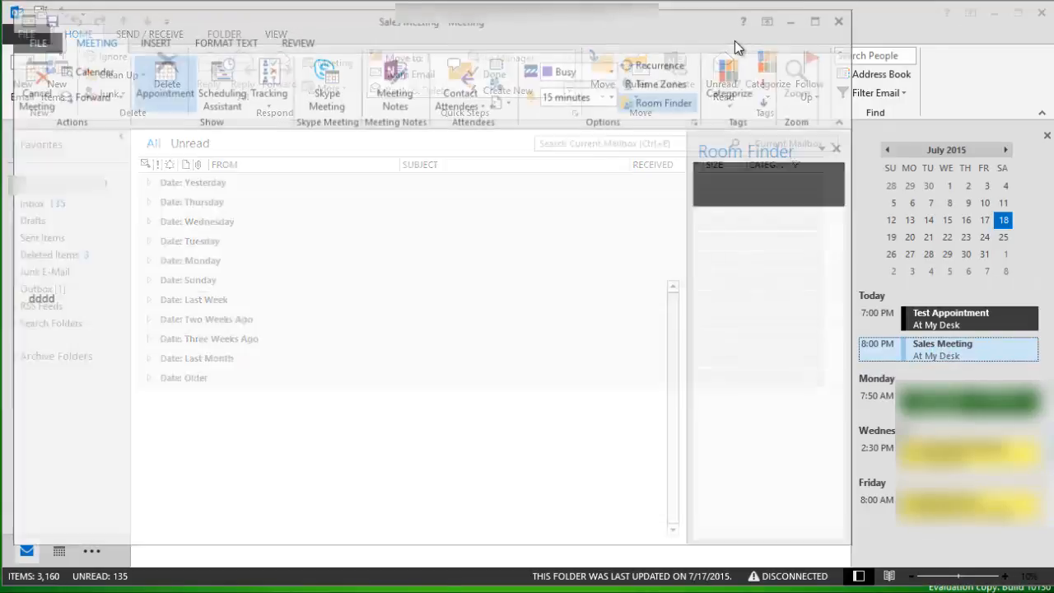
{"action": "left_click", "coordinate": [728, 109]}
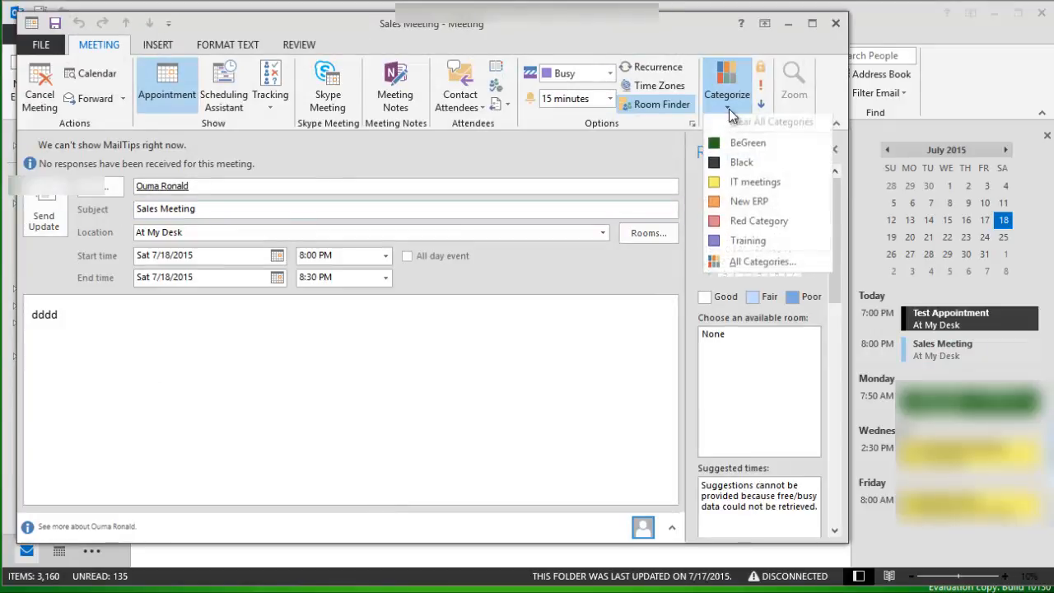
{"action": "left_click", "coordinate": [735, 149]}
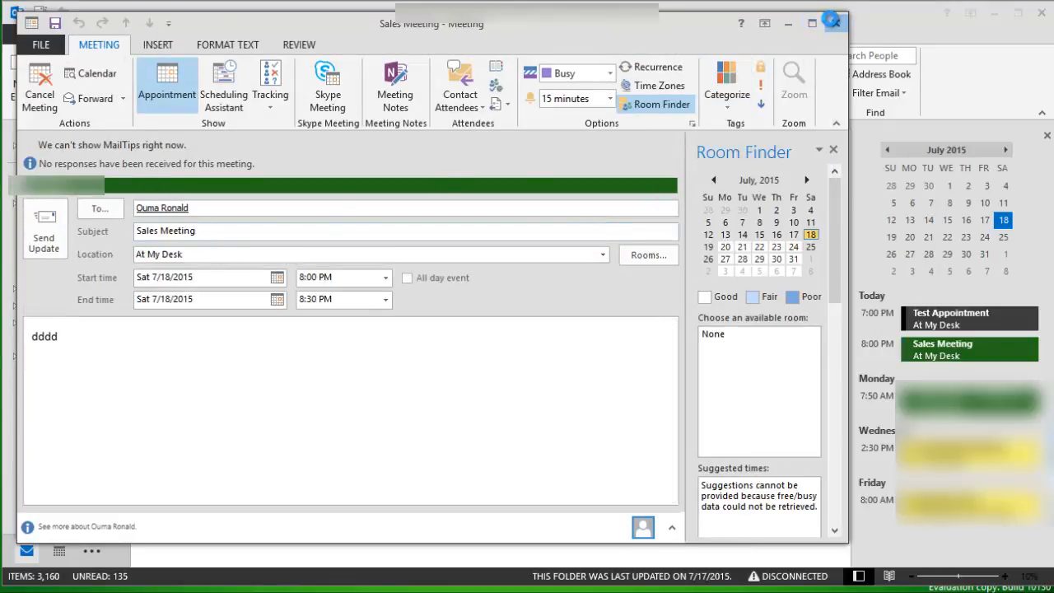
{"action": "left_click", "coordinate": [836, 23]}
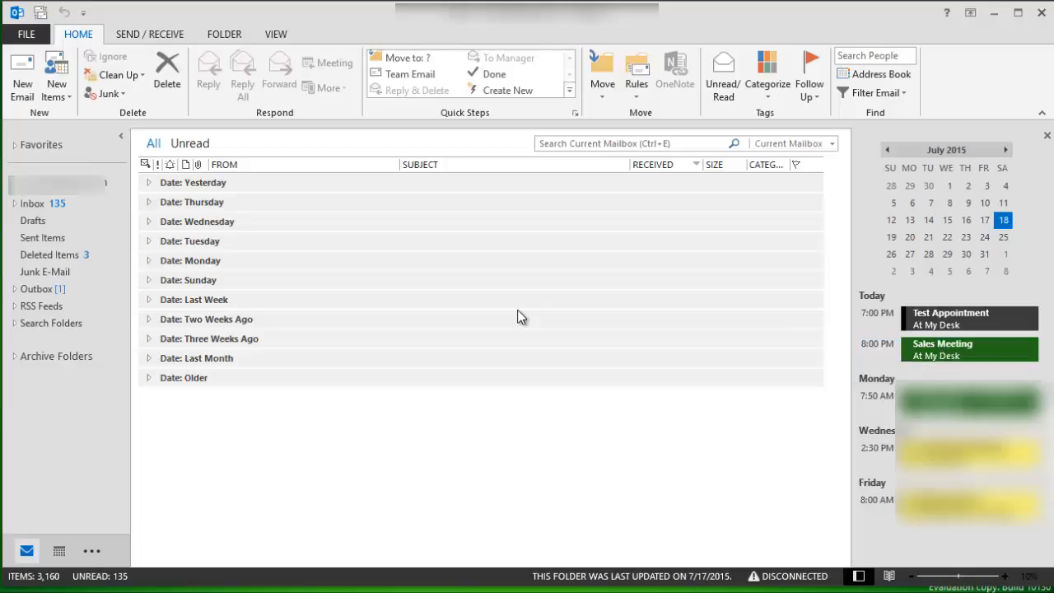
- Compose a new email to the recipient with the subject "Test email" and the body text "hshshshshs"
{"action": "left_click", "coordinate": [22, 89]}
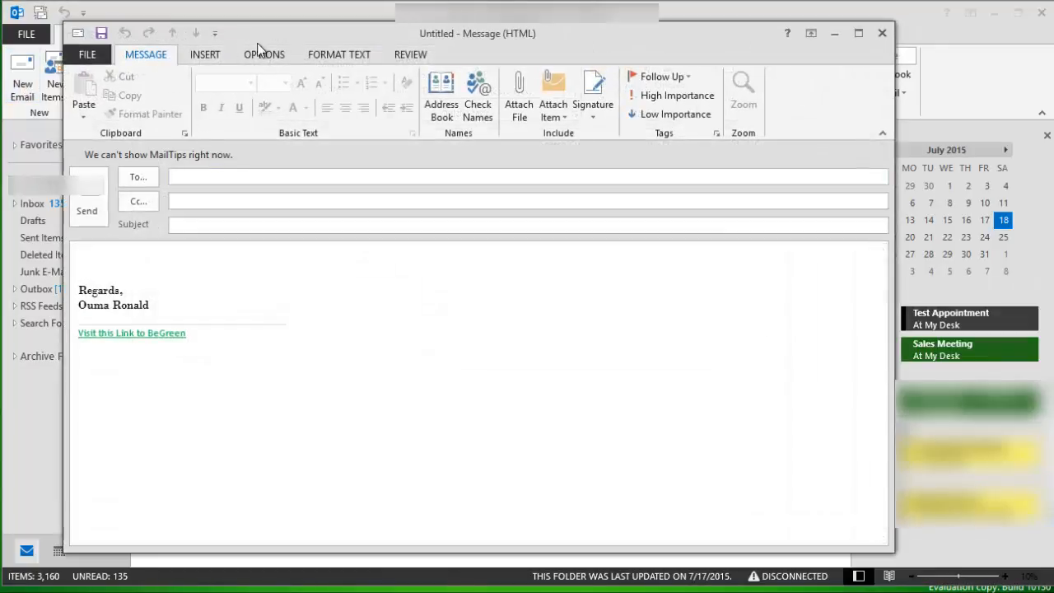
{"action": "mouse_move", "coordinate": [276, 37]}
{"action": "left_mouse_down"}
{"action": "mouse_move", "coordinate": [264, 29]}
{"action": "mouse_move", "coordinate": [282, 105]}
{"action": "mouse_move", "coordinate": [269, 42]}
{"action": "left_mouse_up"}
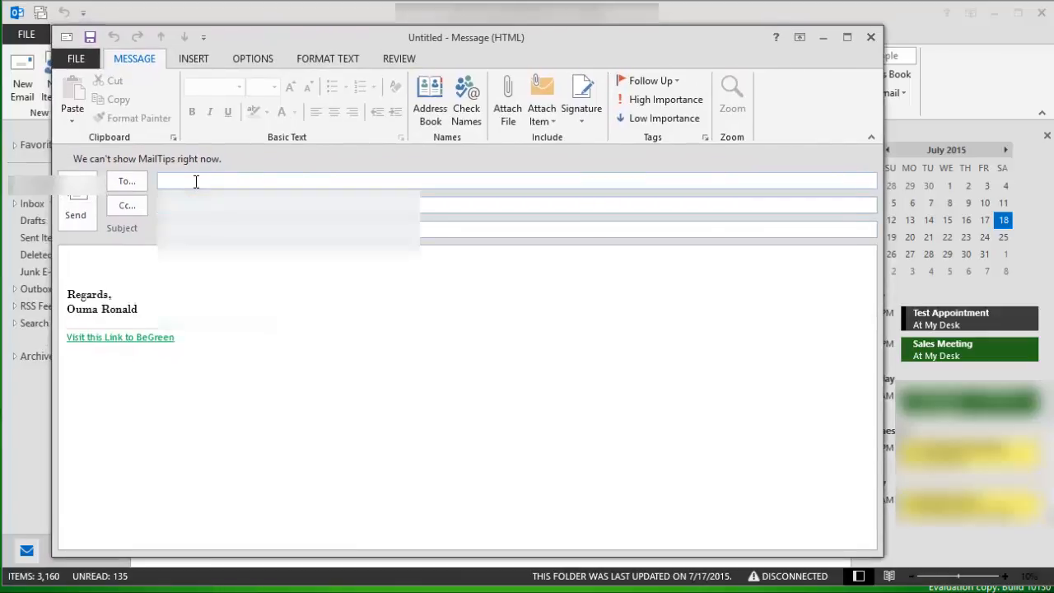
{"action": "type", "text": "ro"}
{"action": "left_click", "coordinate": [249, 205]}
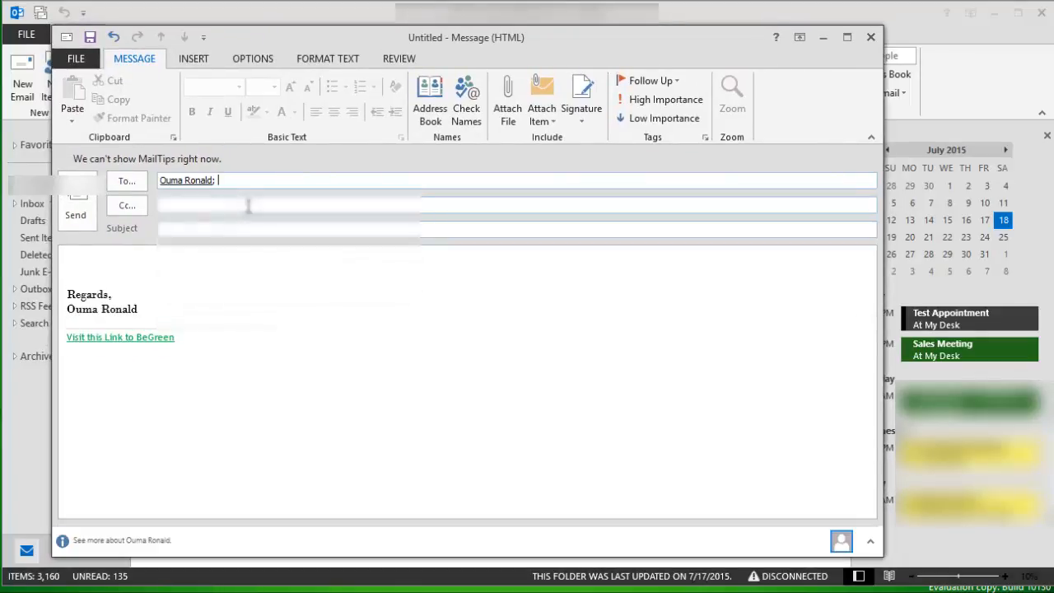
{"action": "left_click", "coordinate": [190, 232]}
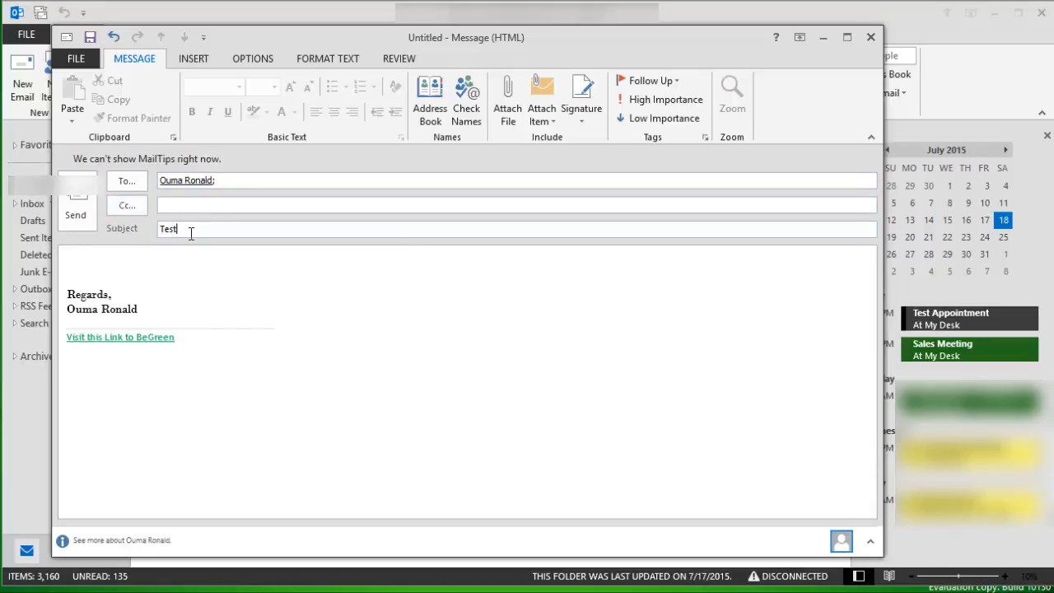
{"action": "type", "text": "Test Appo"}
{"action": "left_click", "coordinate": [74, 266]}
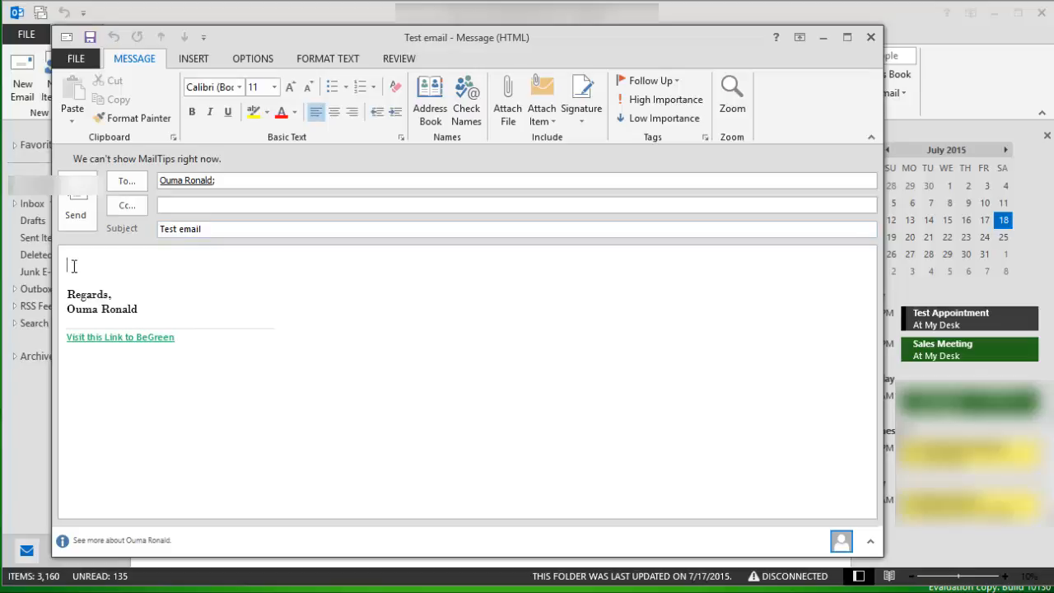
{"action": "type", "text": "hshshshshs"}
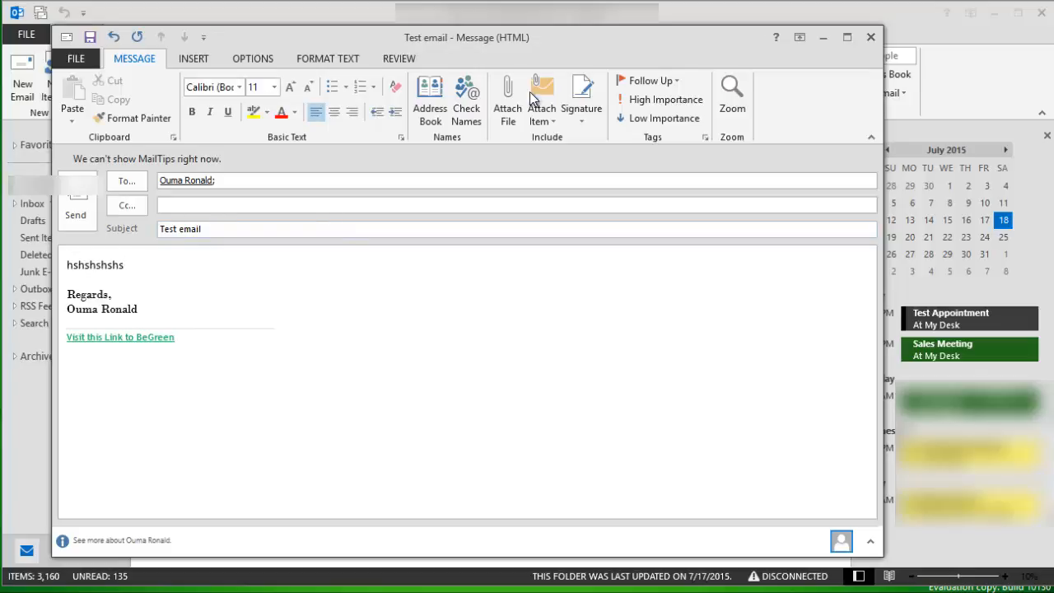
- Add a follow-up reminder to the email, flagged for the sender with the start date Monday, July 20, 2015
{"action": "left_click", "coordinate": [649, 83]}
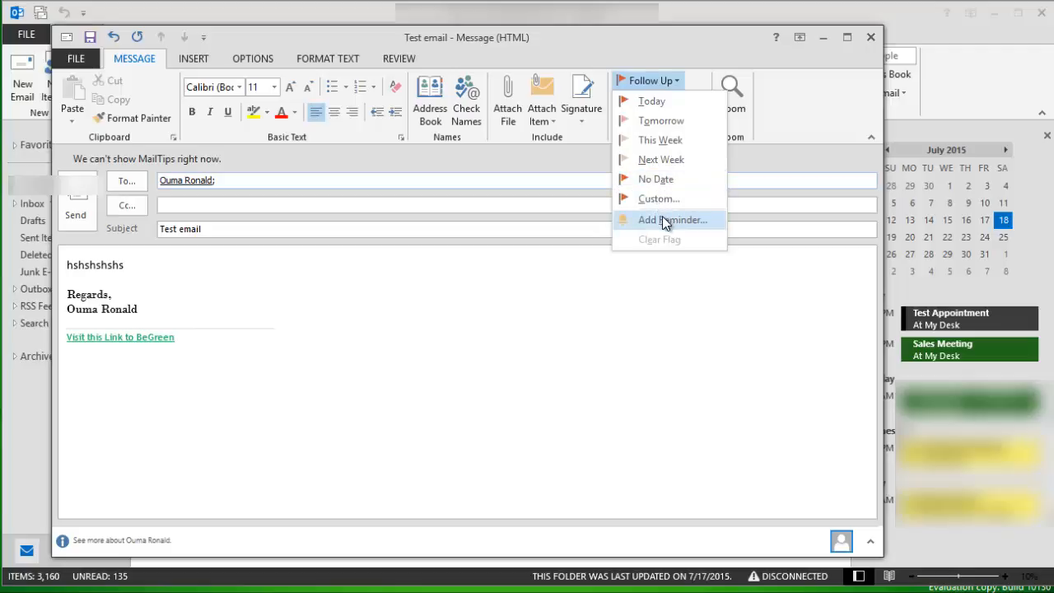
{"action": "left_click", "coordinate": [663, 220]}
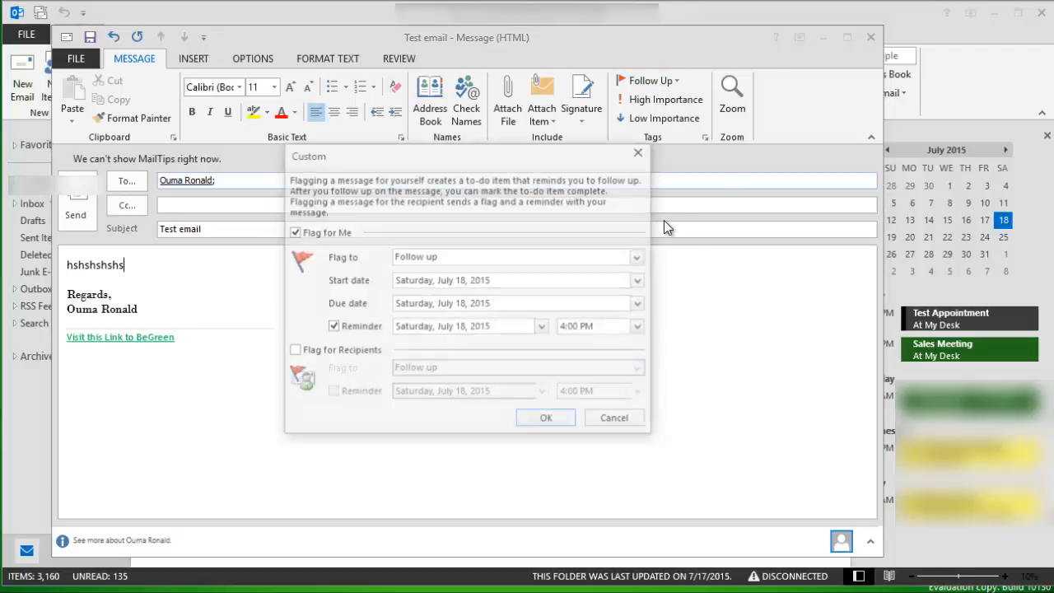
{"action": "left_click_drag", "start_coordinate": [410, 159], "coordinate": [394, 185]}
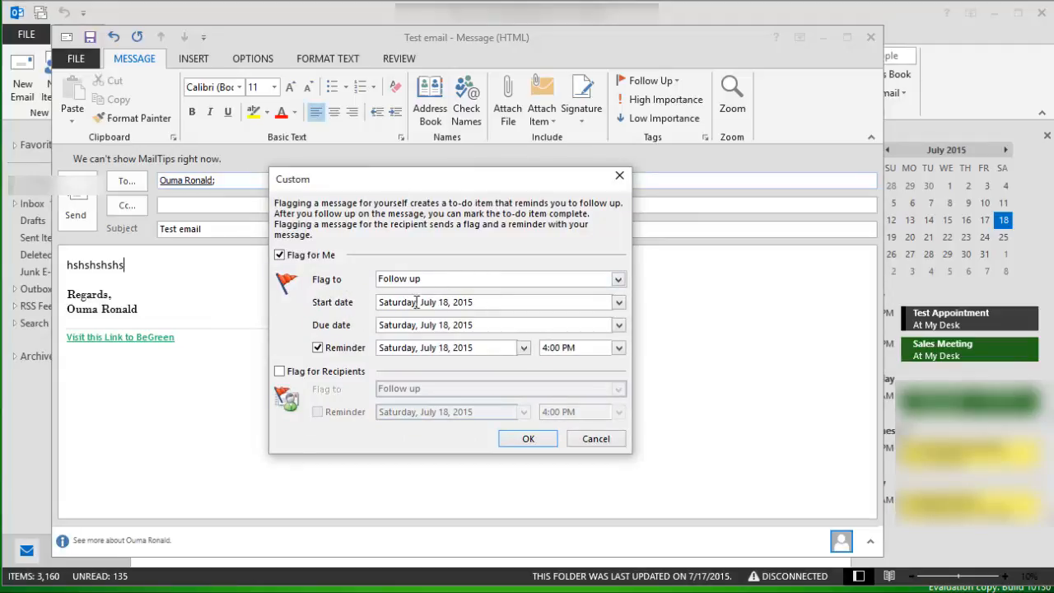
{"action": "left_click", "coordinate": [618, 303]}
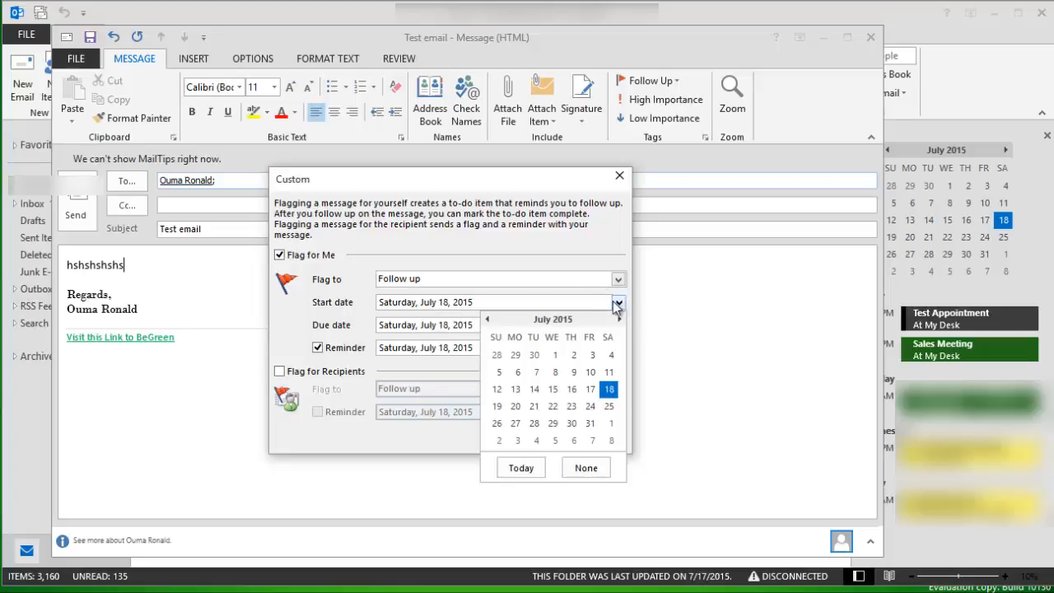
{"action": "left_click", "coordinate": [515, 406]}
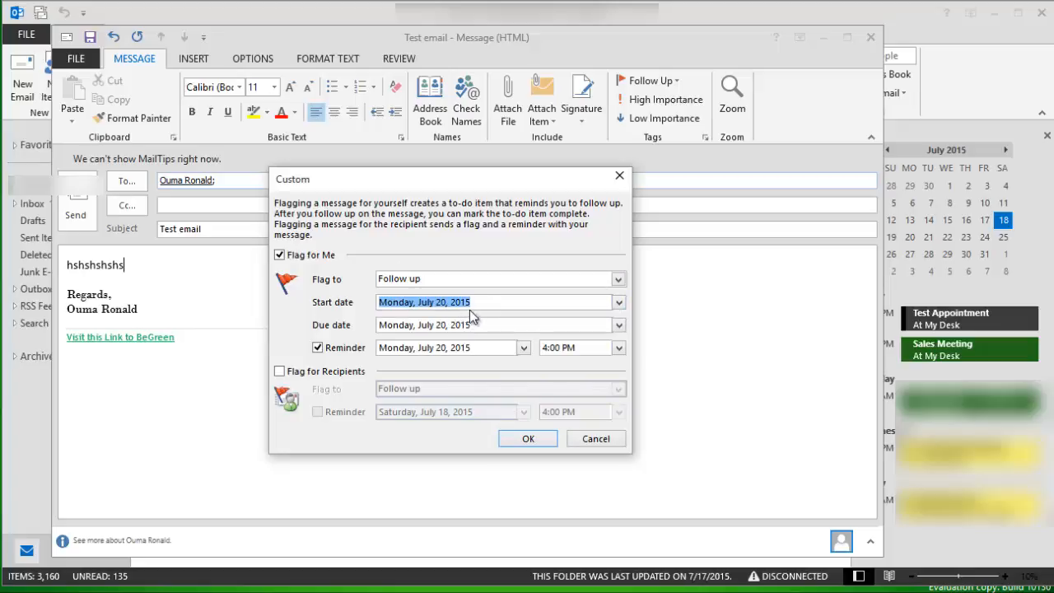
{"action": "left_click", "coordinate": [409, 327]}
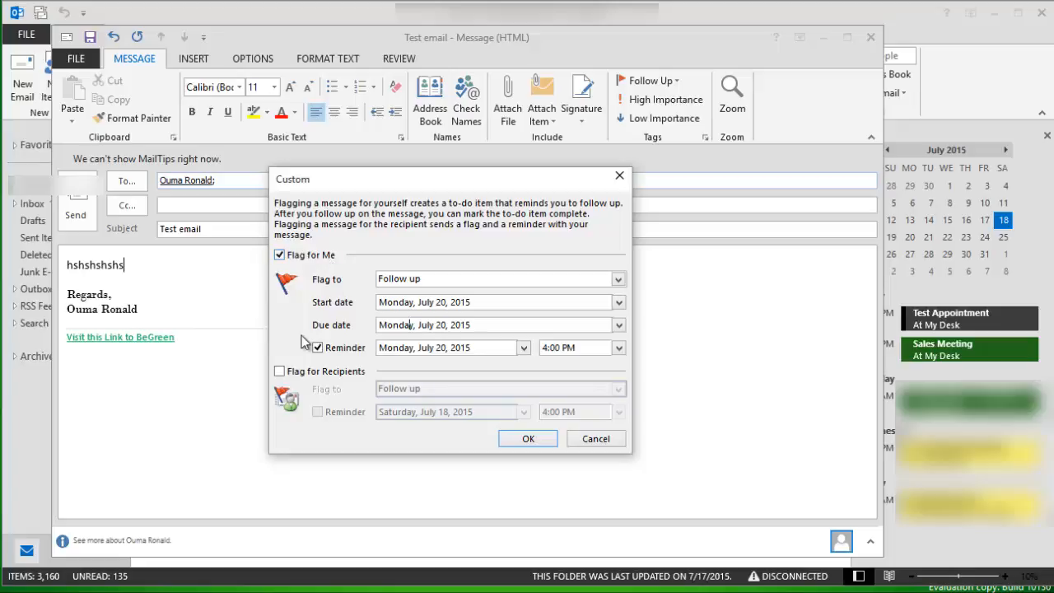
- Flag the email for recipients with a reminder on Monday, July 20, 2015 at 4:00 PM, and send it
{"action": "left_click", "coordinate": [280, 372]}
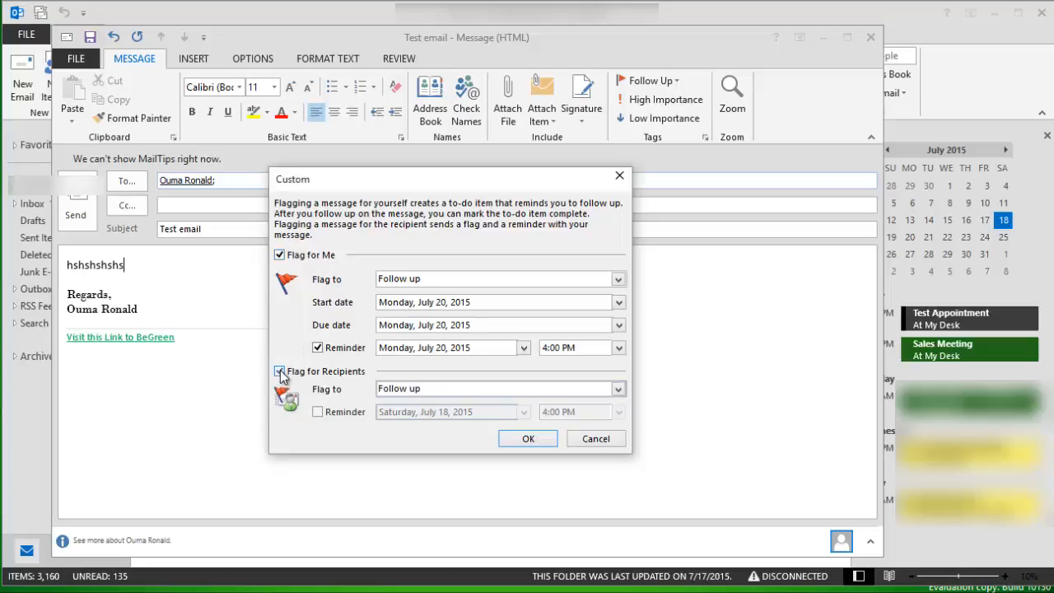
{"action": "left_click", "coordinate": [318, 412]}
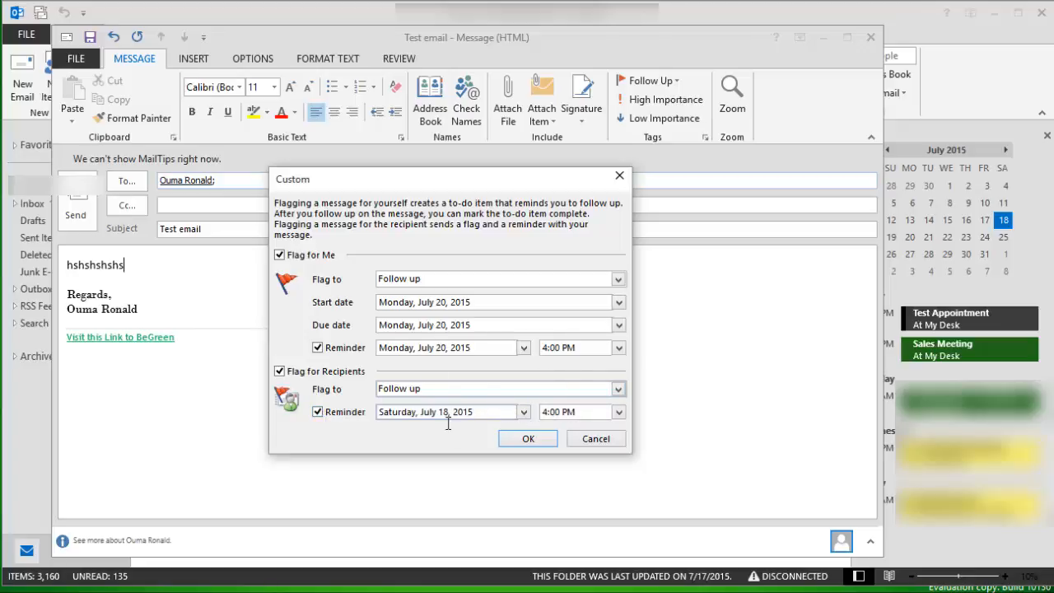
{"action": "left_click", "coordinate": [524, 412]}
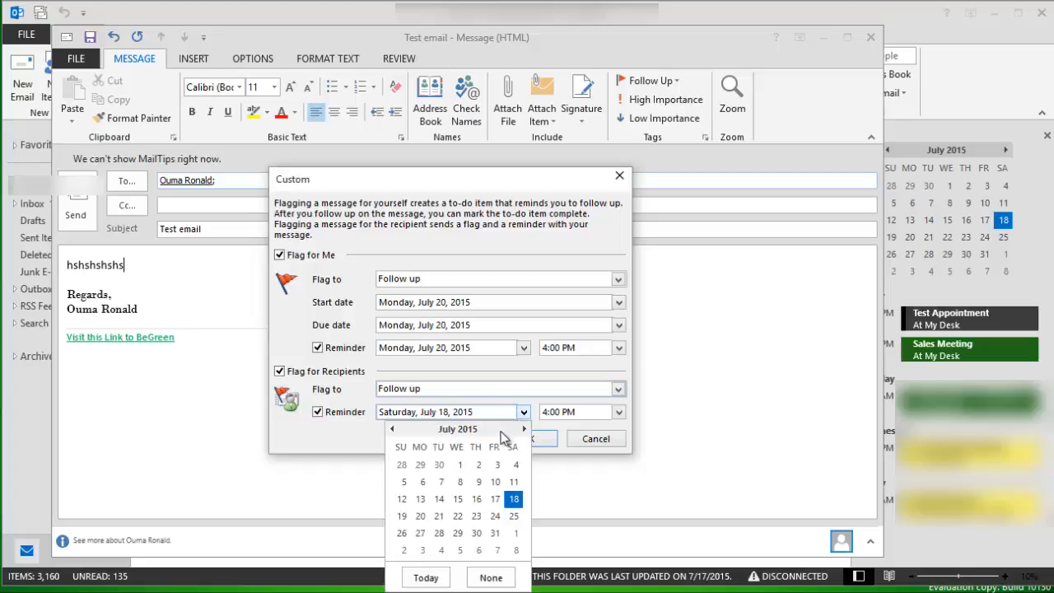
{"action": "left_click", "coordinate": [420, 516]}
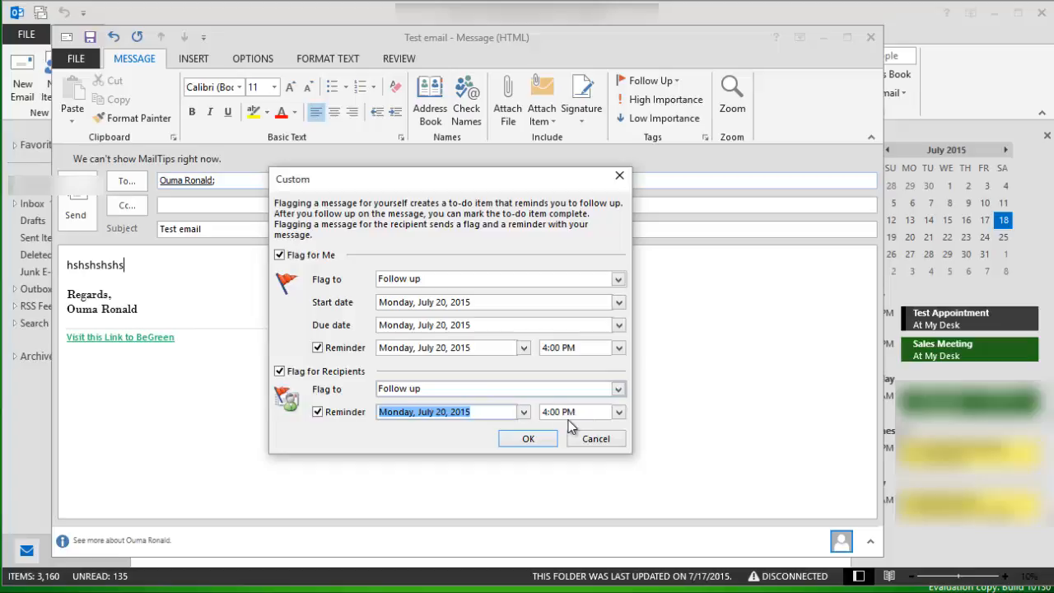
{"action": "left_click", "coordinate": [527, 438]}
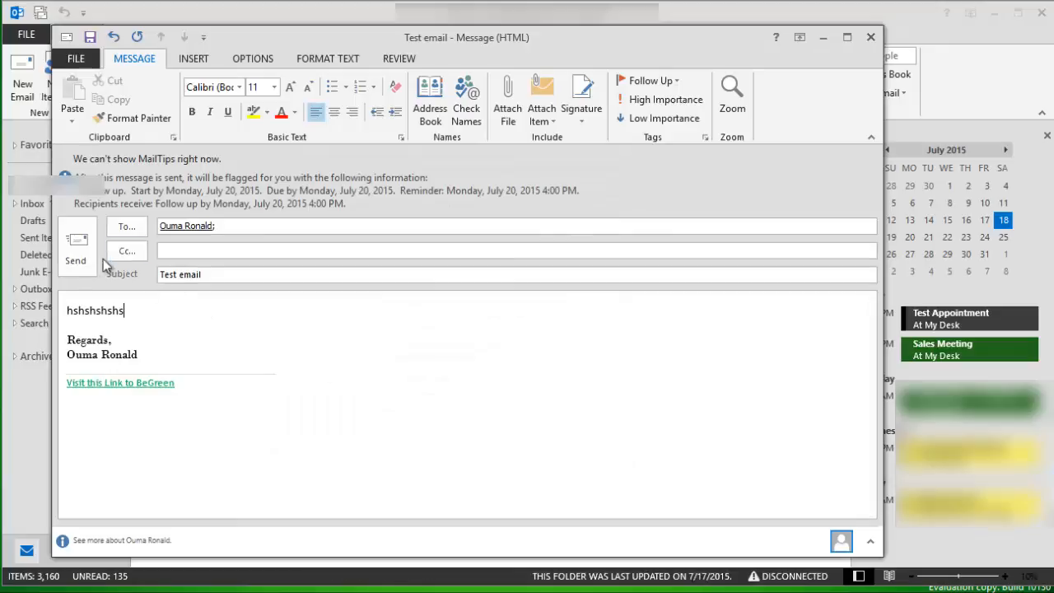
{"action": "left_click", "coordinate": [77, 247]}
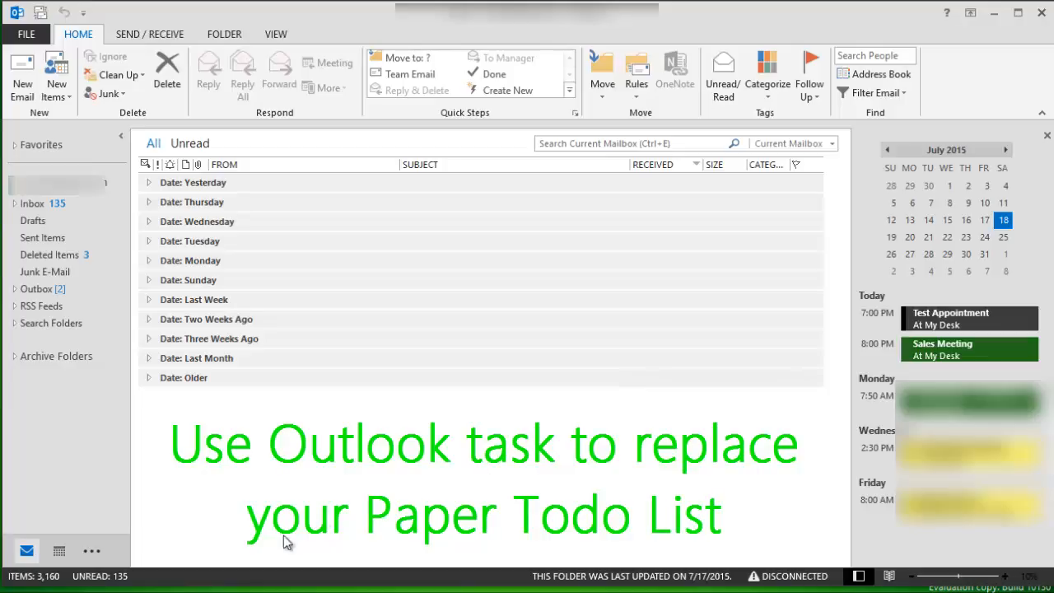
- Switch to Tasks and add a to-do item for meeting a colleague about project status
{"action": "left_click", "coordinate": [90, 553]}
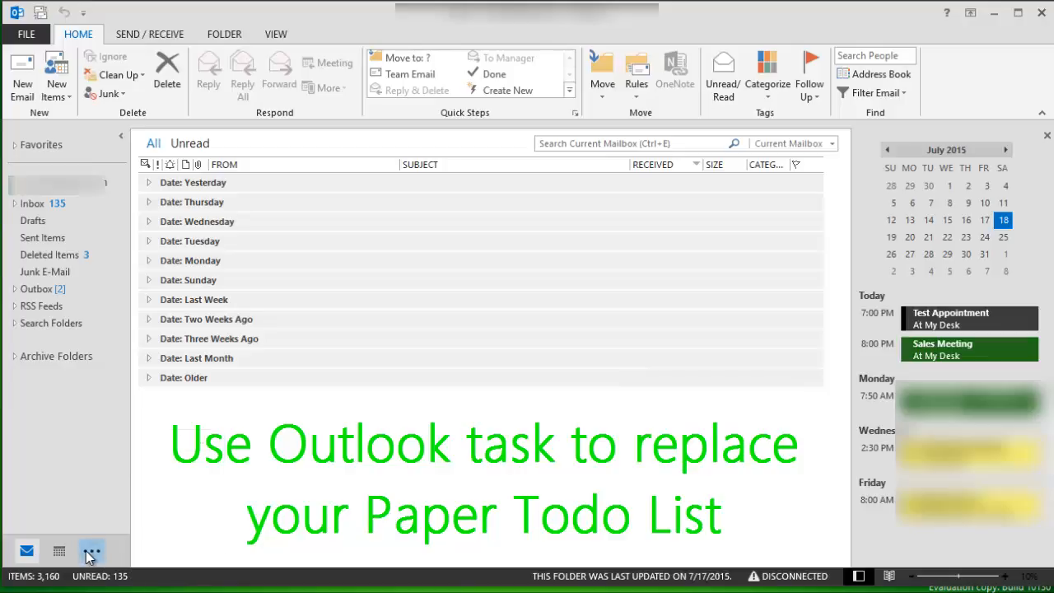
{"action": "left_click", "coordinate": [125, 482]}
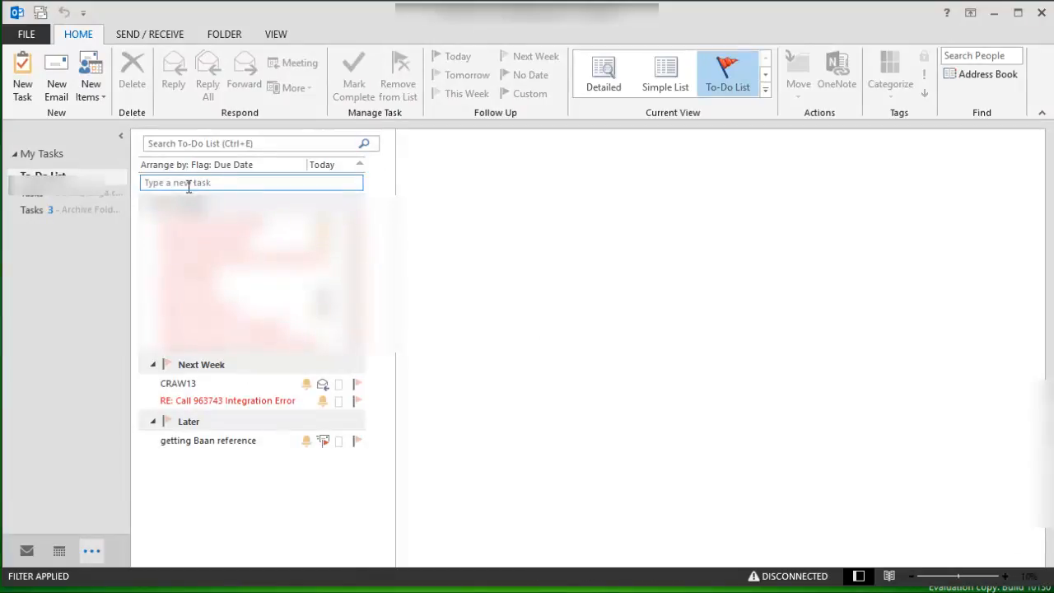
{"action": "left_click", "coordinate": [188, 185]}
{"action": "type", "text": "Meet "}
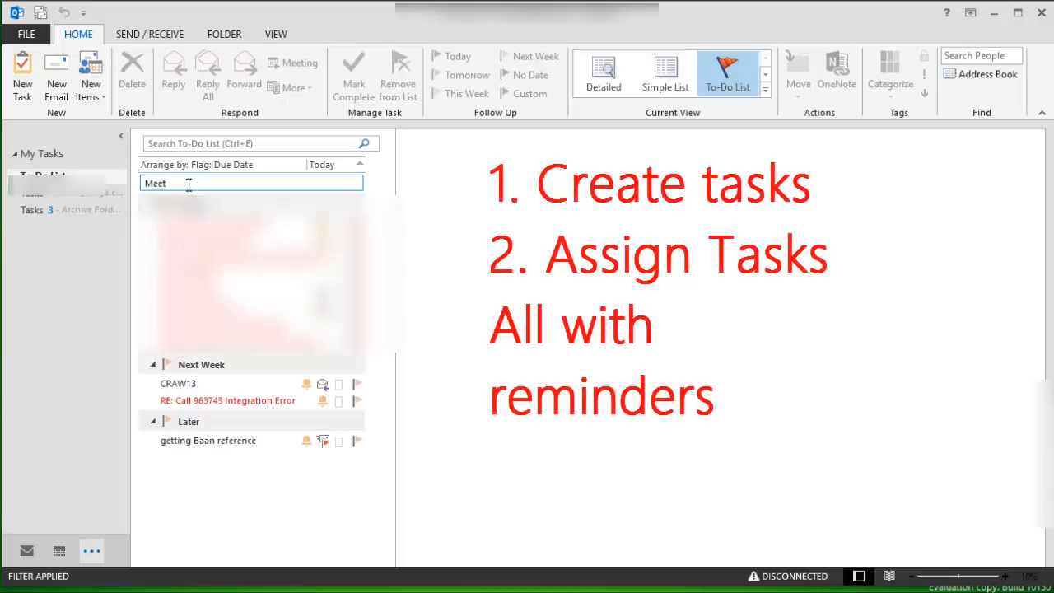
{"action": "type", "text": "John about prohject status"}
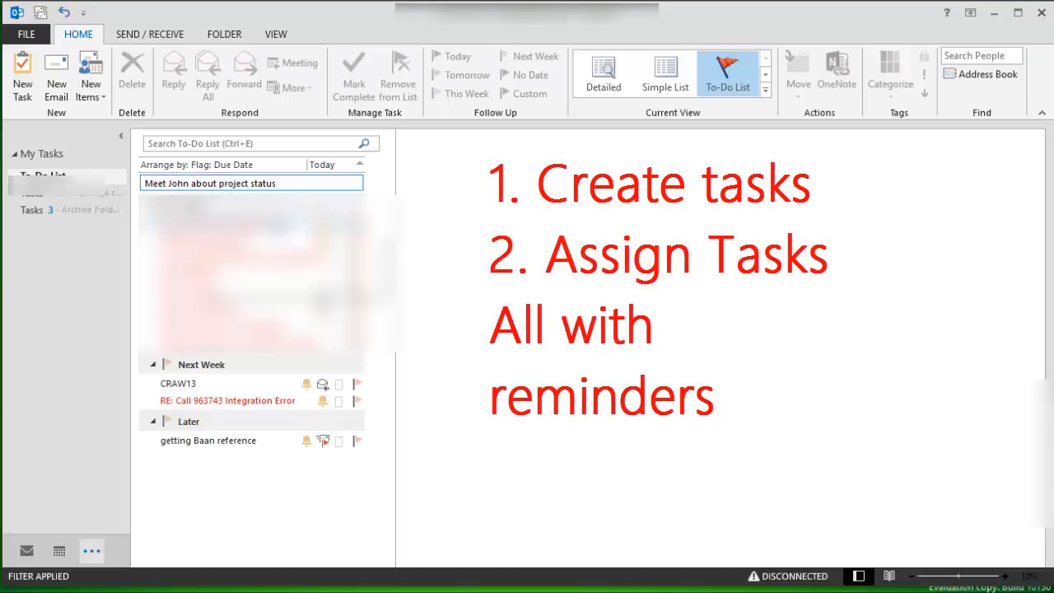
{"action": "key", "text": "Return"}
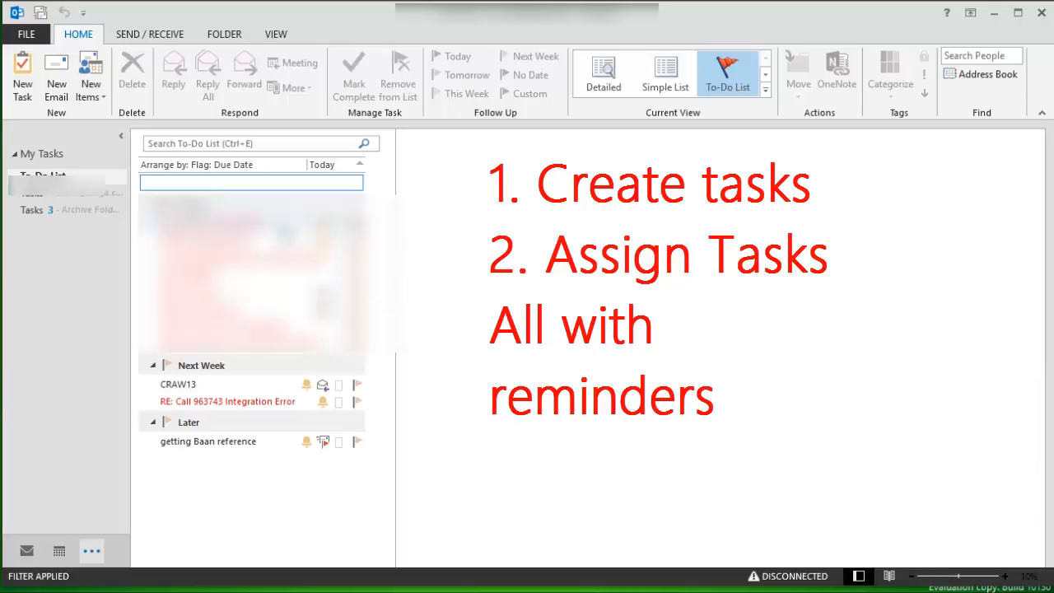
- Open the new project status task, set its start date to Mon 7/20/2015 and enable its reminder
{"action": "double_click", "coordinate": [251, 364]}
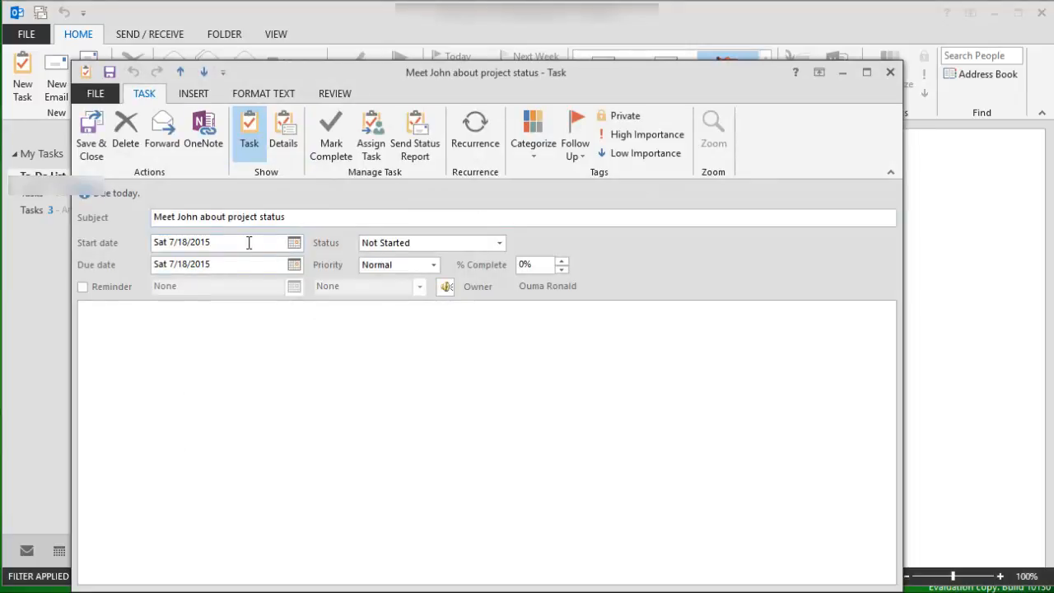
{"action": "left_click", "coordinate": [294, 242]}
{"action": "left_click", "coordinate": [193, 348]}
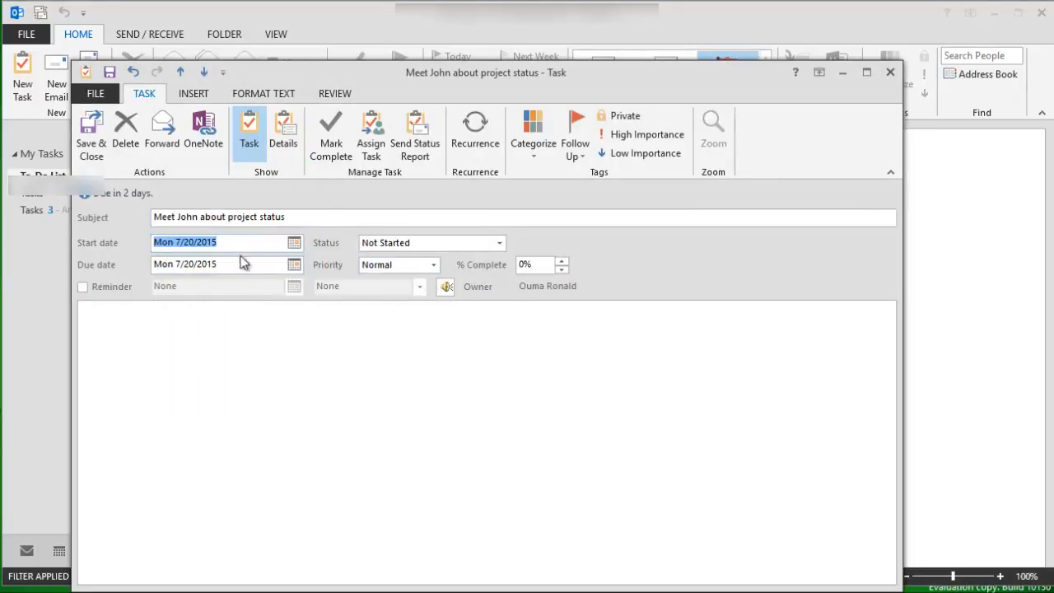
{"action": "left_click", "coordinate": [83, 286]}
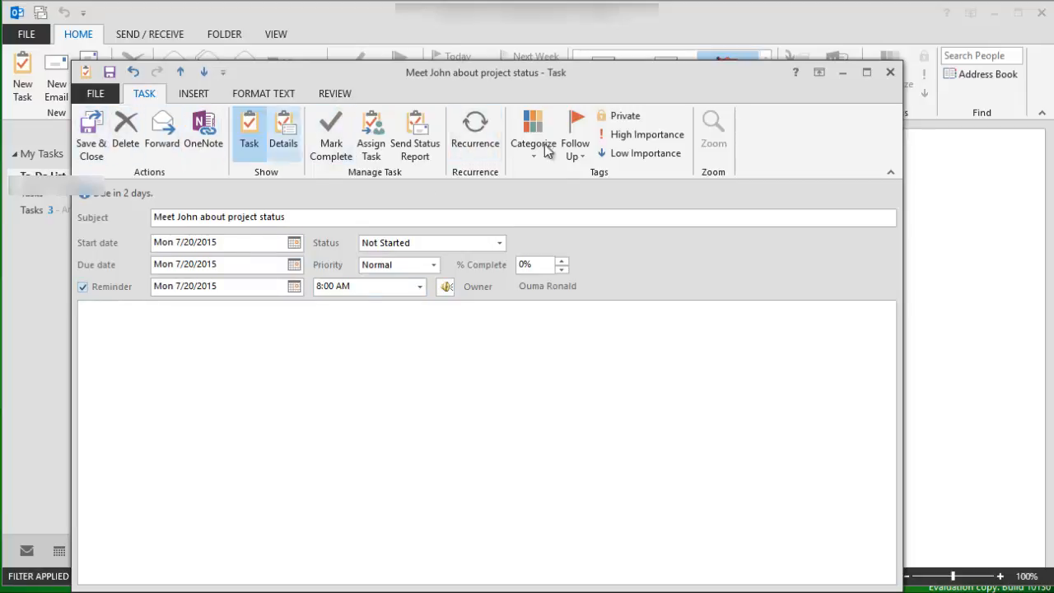
- Examine the follow-up, category, recurrence and assignment options of the project status task
{"action": "left_click", "coordinate": [575, 148]}
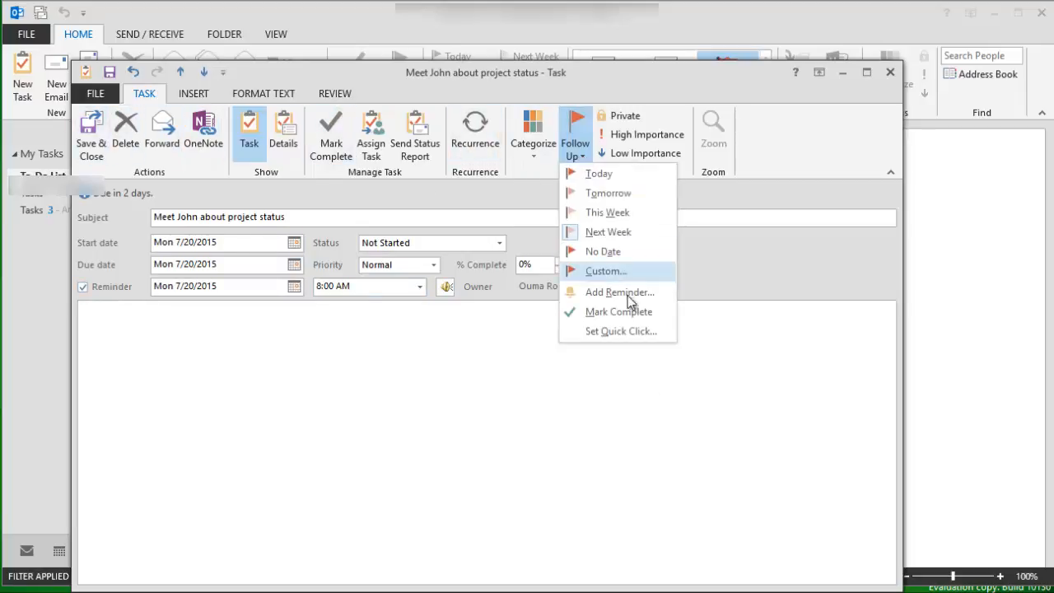
{"action": "left_click", "coordinate": [533, 155]}
{"action": "left_click", "coordinate": [533, 154]}
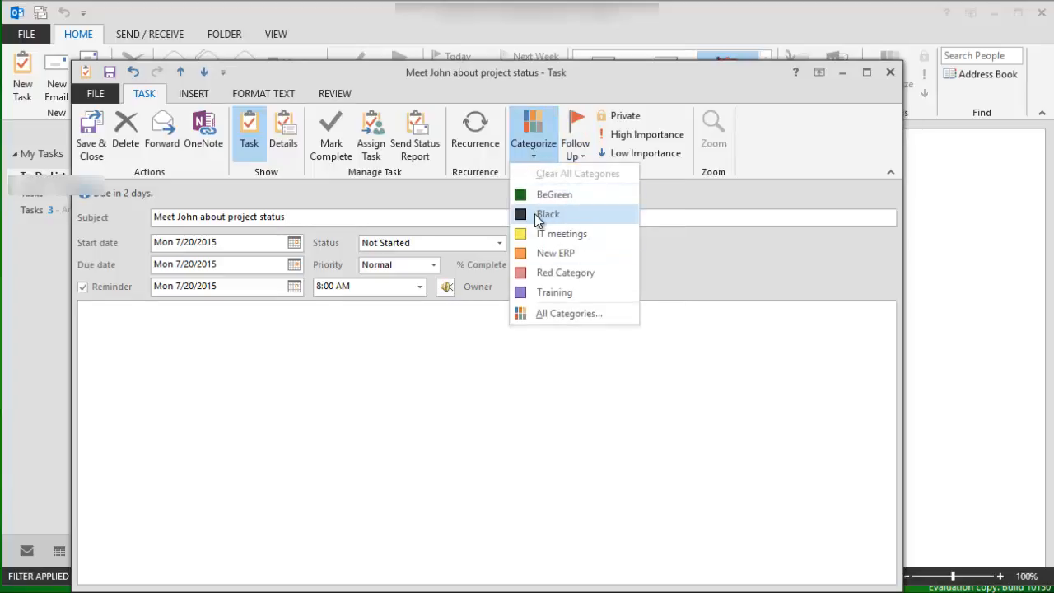
{"action": "left_click", "coordinate": [478, 136]}
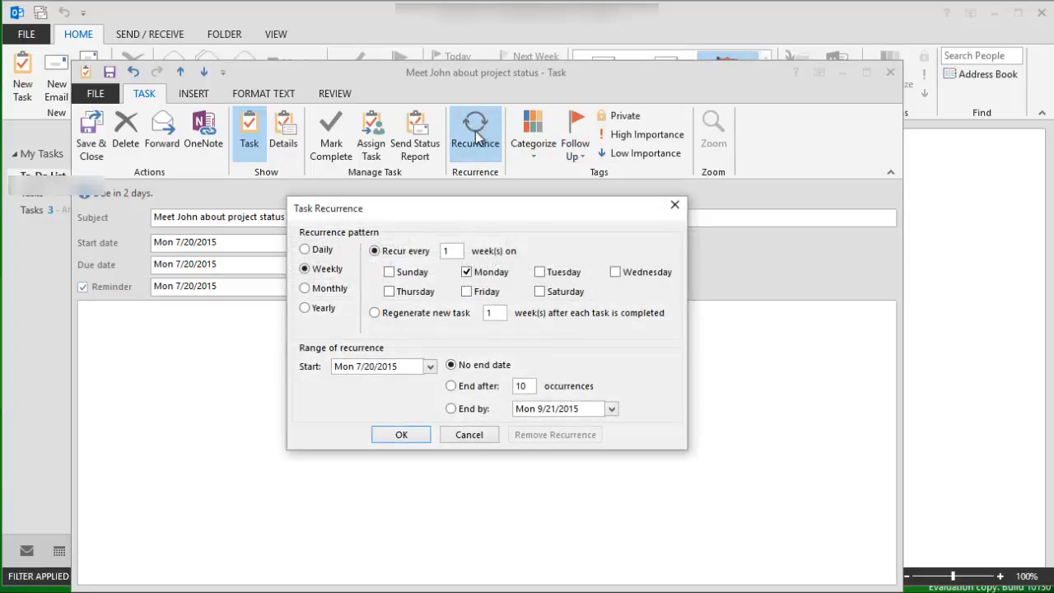
{"action": "left_click", "coordinate": [469, 434]}
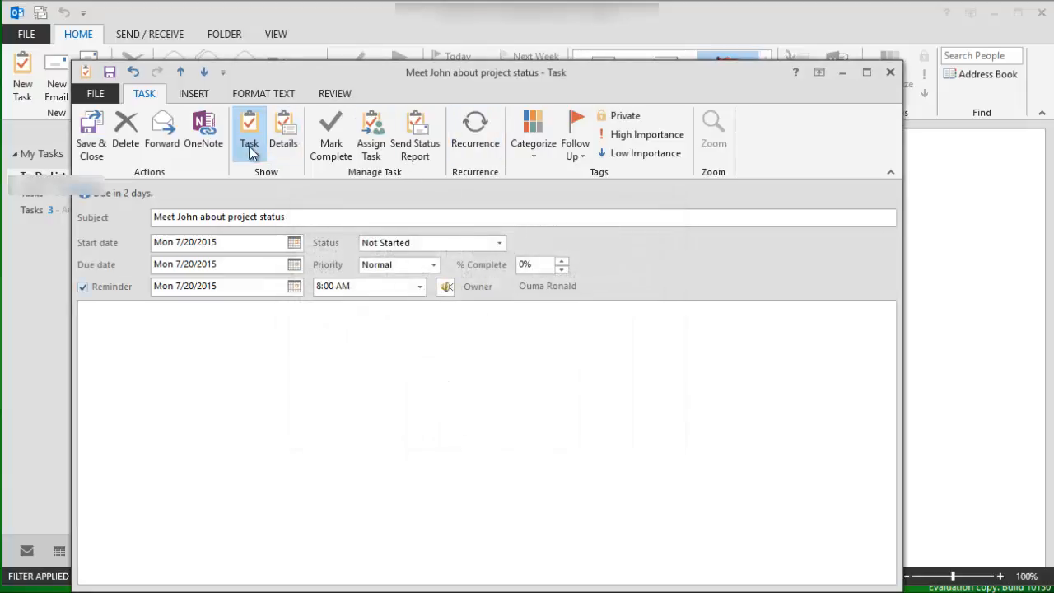
{"action": "left_click", "coordinate": [367, 140]}
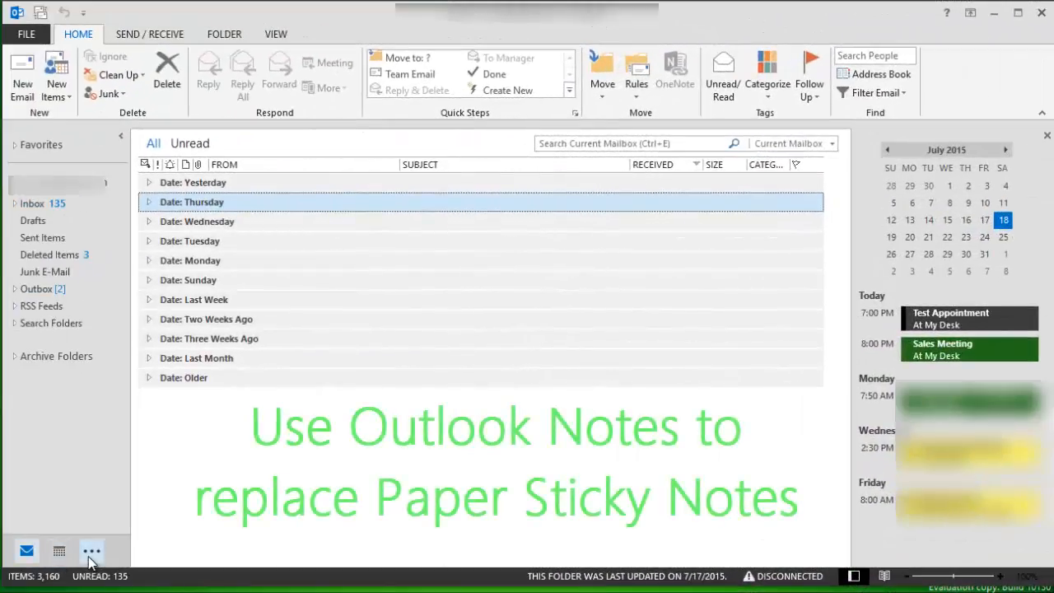
- Switch to Notes and minimize the Test Appointment reminder window
{"action": "left_click", "coordinate": [88, 557]}
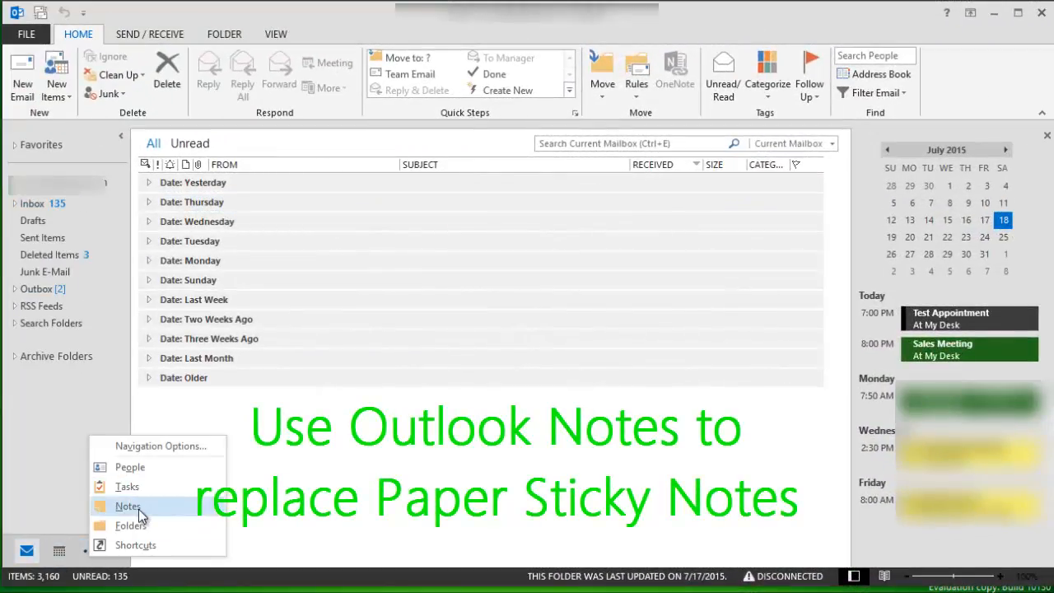
{"action": "left_click", "coordinate": [139, 509]}
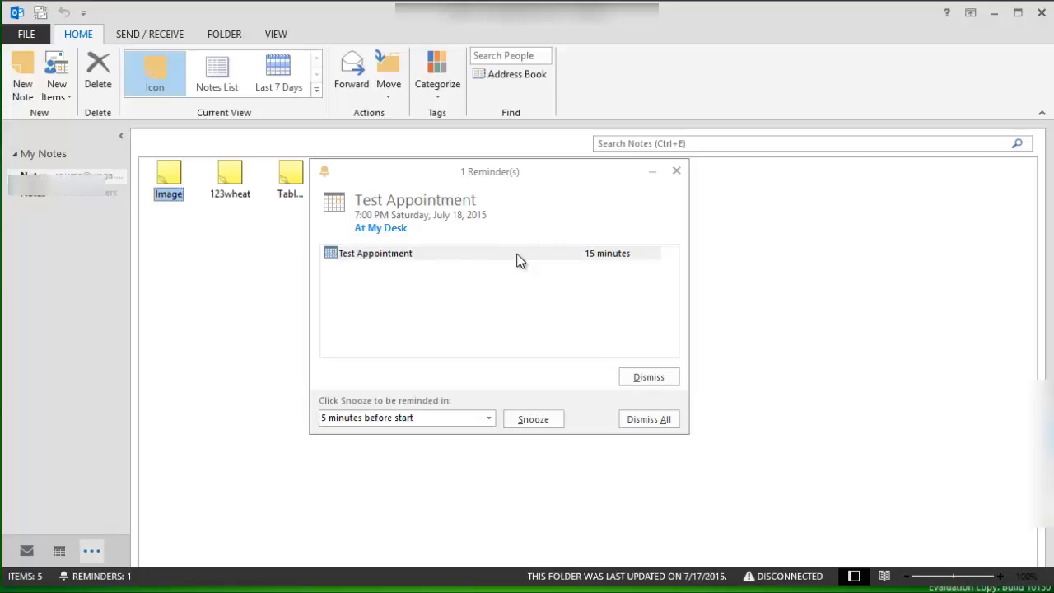
{"action": "left_click", "coordinate": [651, 177]}
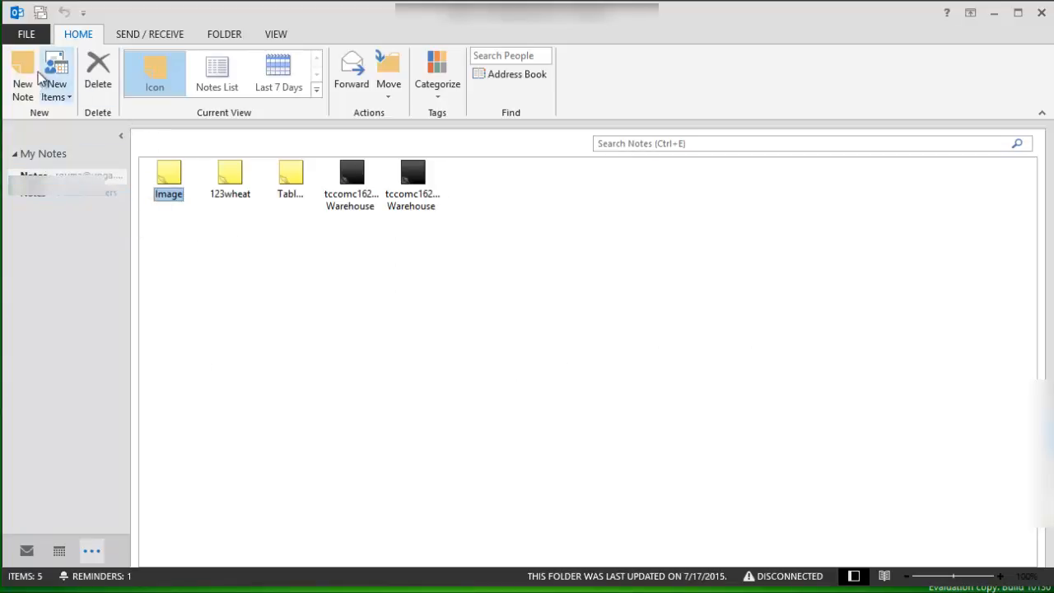
- Create a note reading "great idea 1", close it and select it among the notes
{"action": "left_click", "coordinate": [22, 85]}
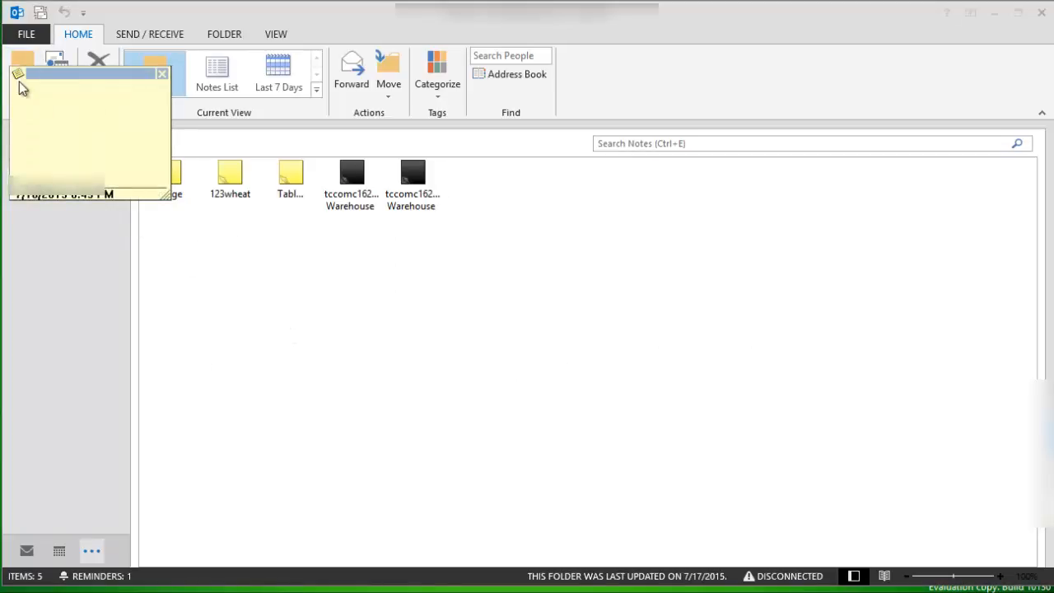
{"action": "left_click_drag", "start_coordinate": [49, 83], "coordinate": [212, 108]}
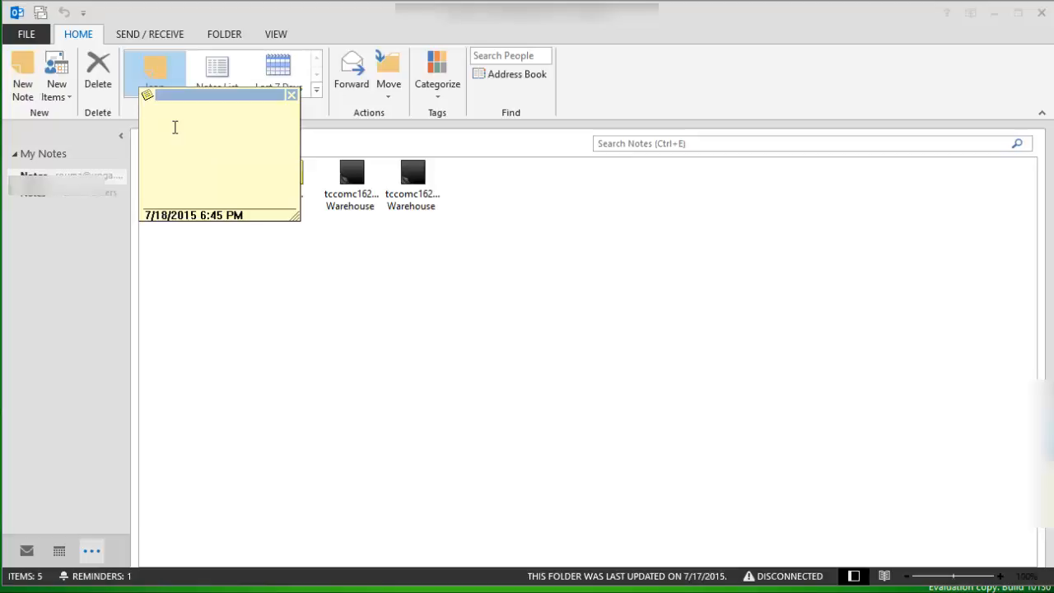
{"action": "type", "text": "great idea 1"}
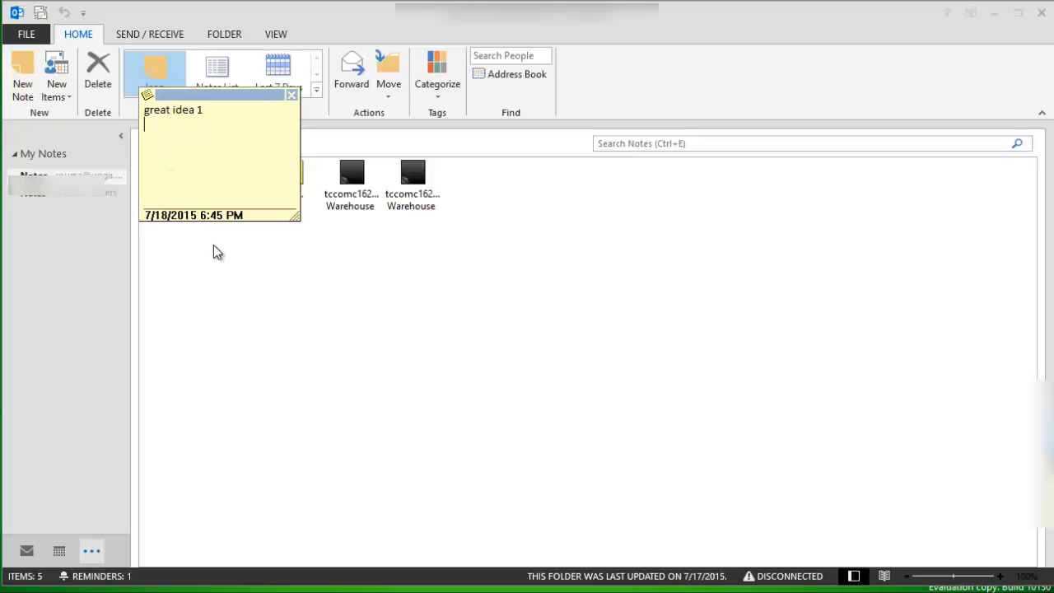
{"action": "key", "text": "Escape"}
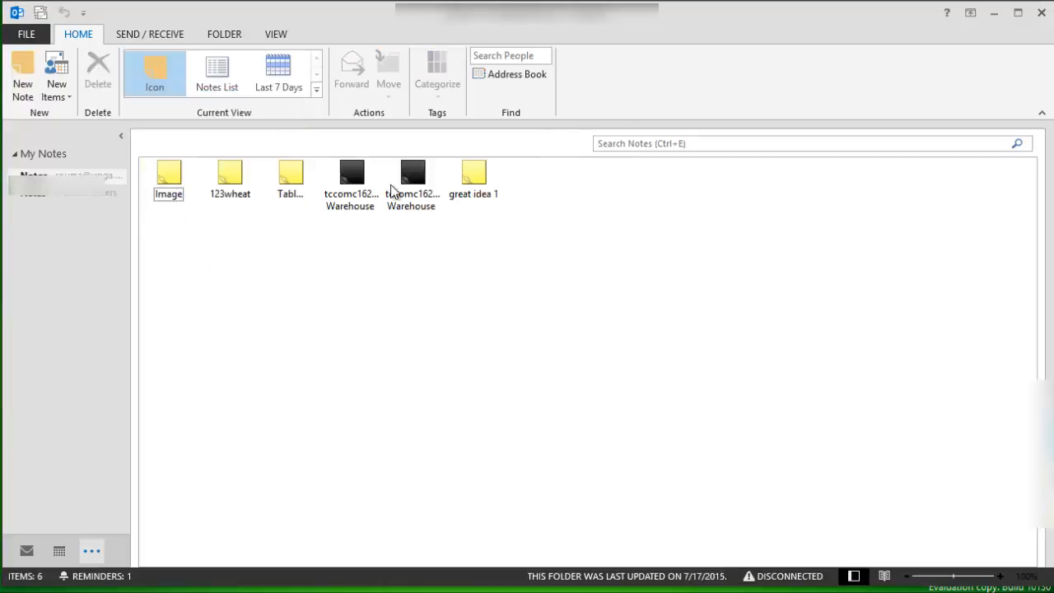
{"action": "left_click", "coordinate": [477, 171]}
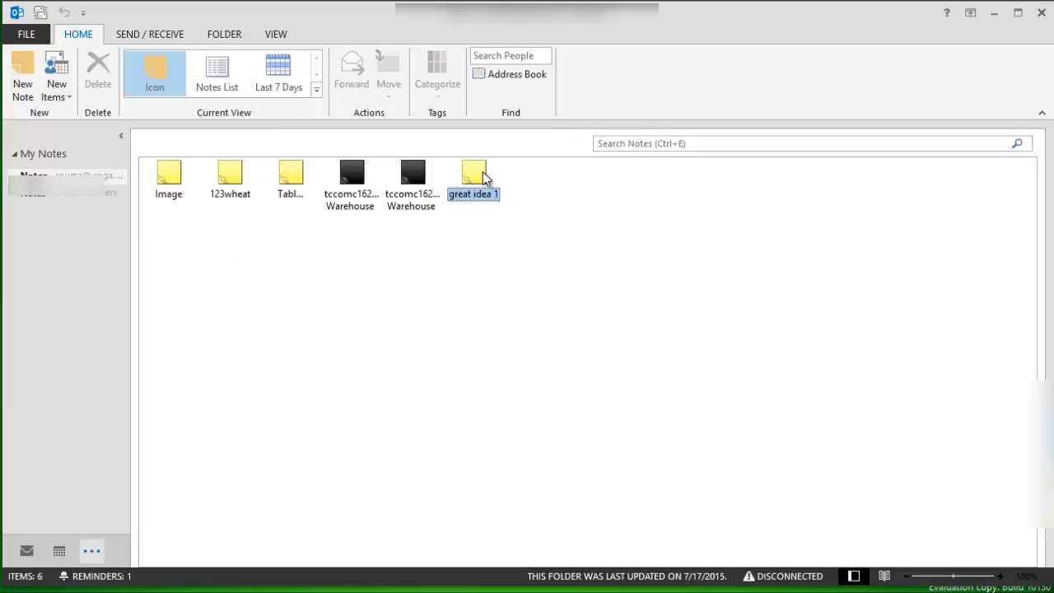
- Return to Mail, bring up a blank new contact form to view its fields, and close it without entering details
{"action": "left_click", "coordinate": [30, 549]}
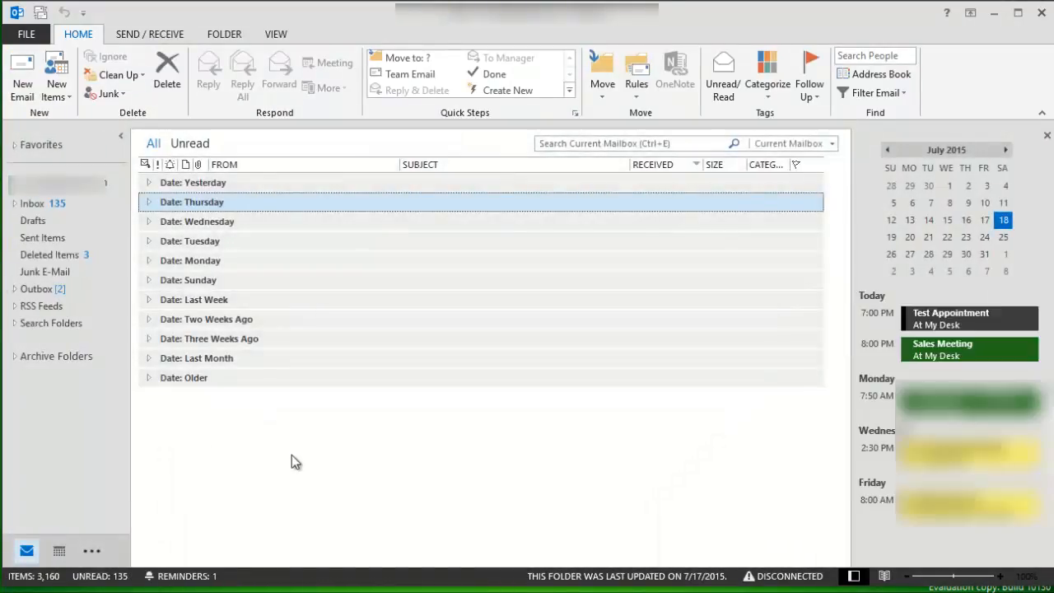
{"action": "left_click", "coordinate": [633, 346]}
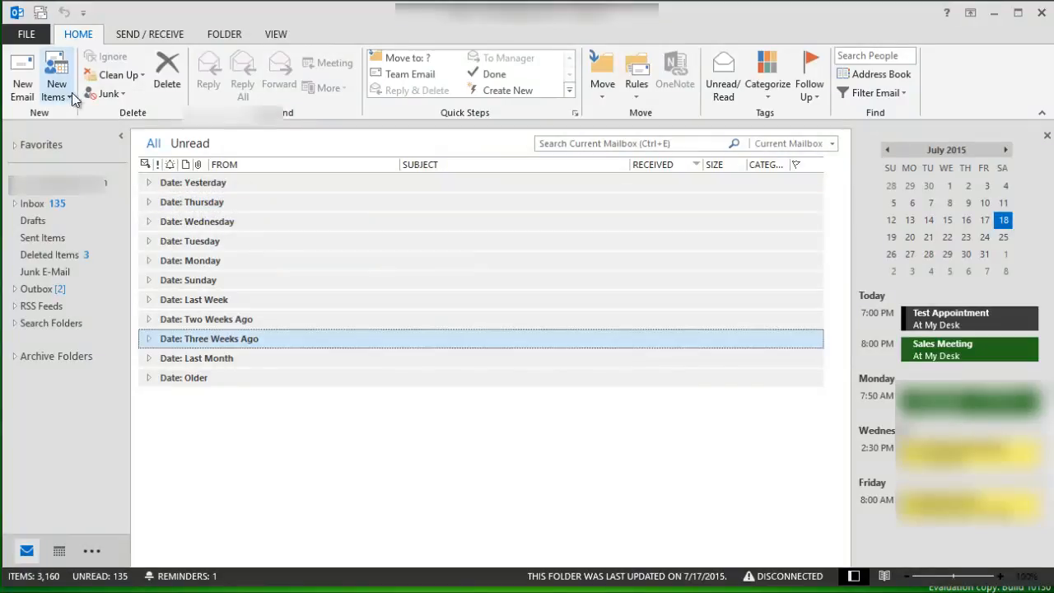
{"action": "left_click", "coordinate": [27, 34]}
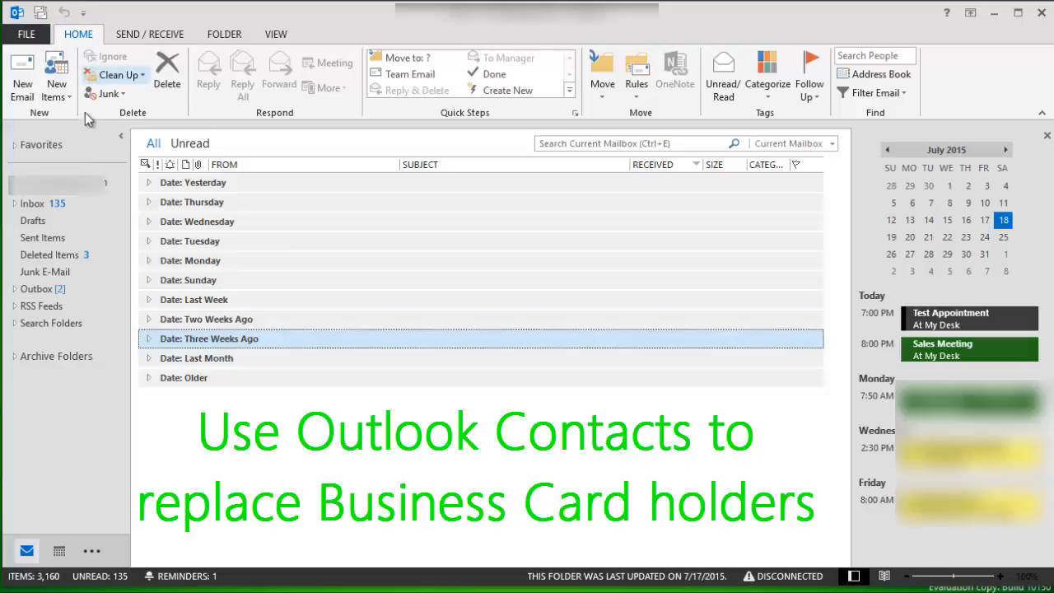
{"action": "left_click", "coordinate": [67, 96]}
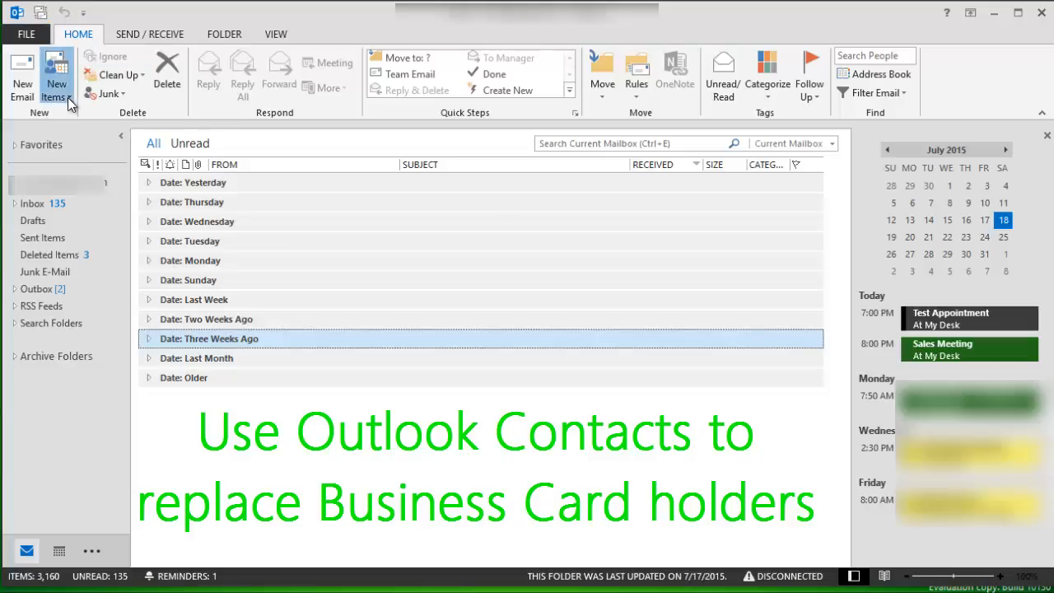
{"action": "left_click", "coordinate": [83, 170]}
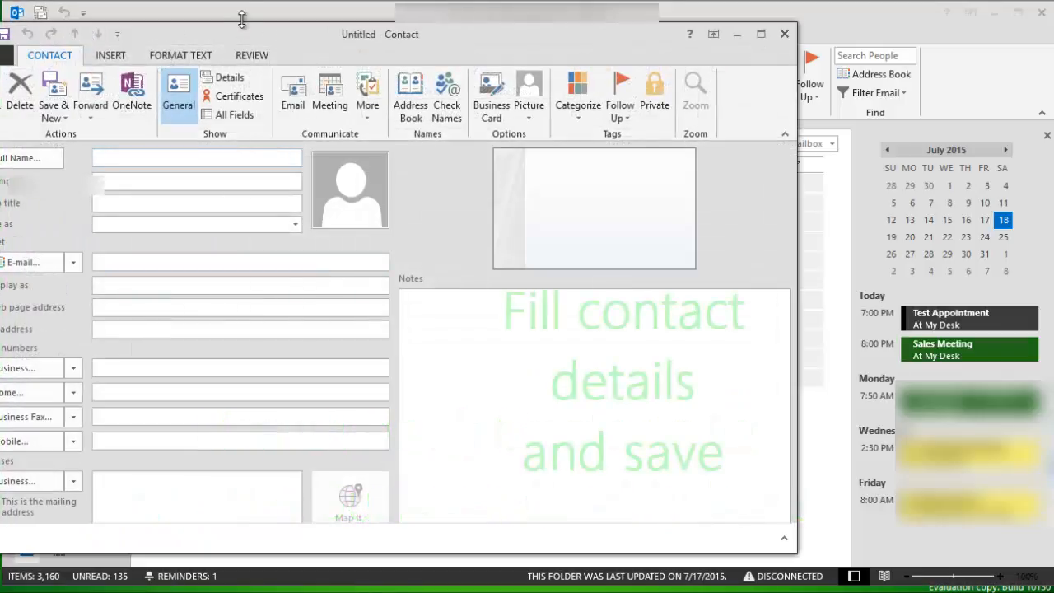
{"action": "left_click_drag", "start_coordinate": [254, 39], "coordinate": [290, 13]}
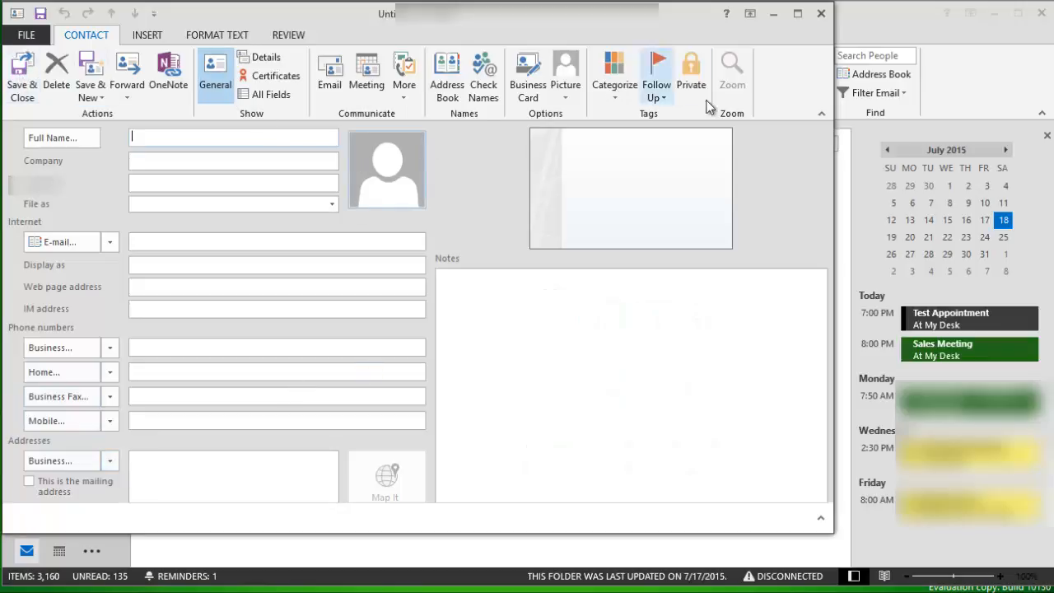
{"action": "left_click", "coordinate": [822, 16]}
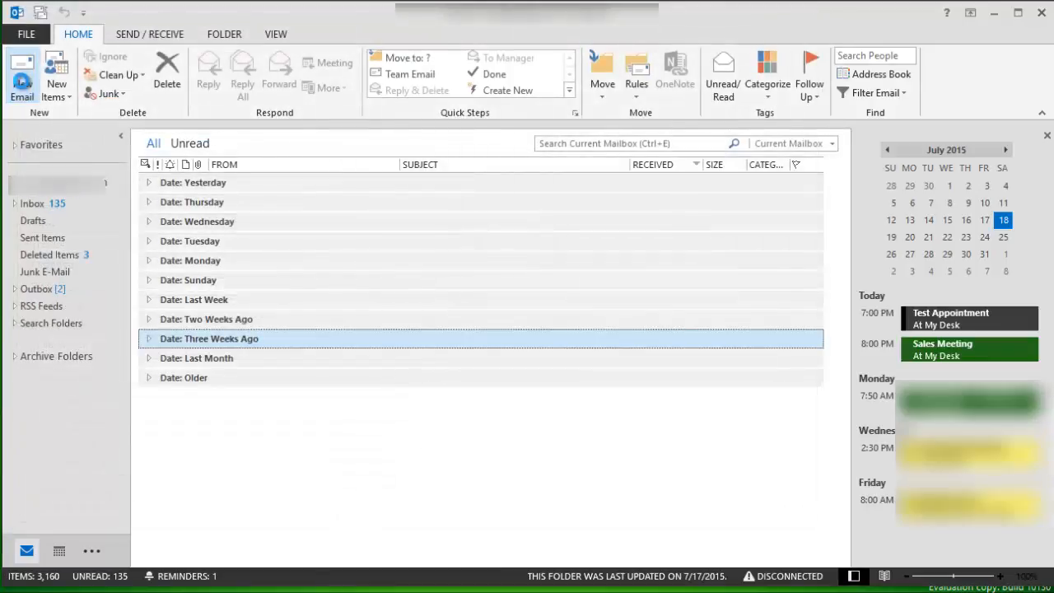
- Start a new email, view the Contacts address book as a recipient source, and close the message without choosing anyone
{"action": "left_click", "coordinate": [22, 83]}
{"action": "left_click", "coordinate": [132, 181]}
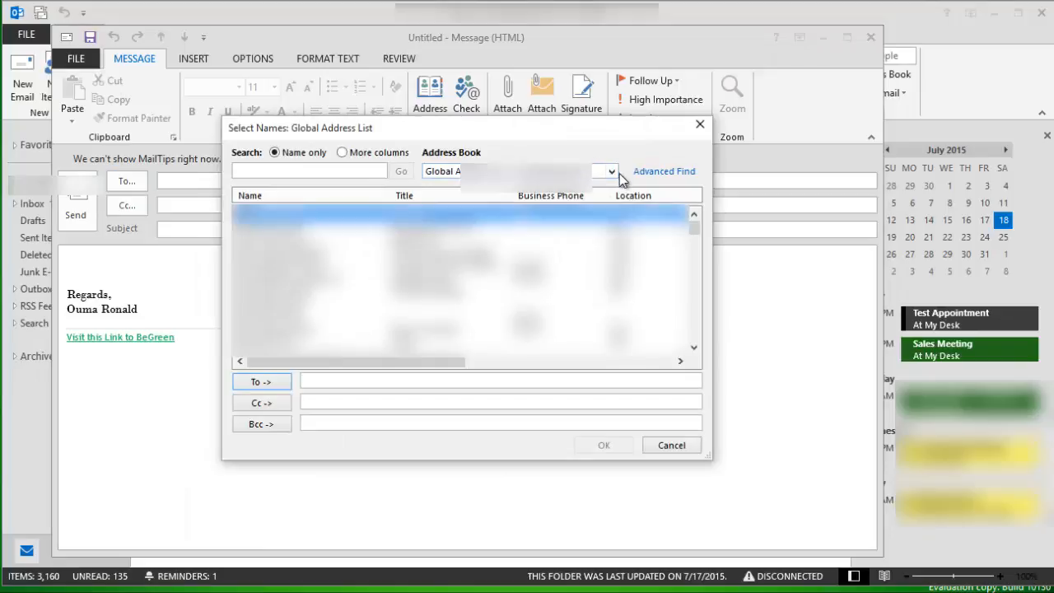
{"action": "left_click", "coordinate": [610, 173]}
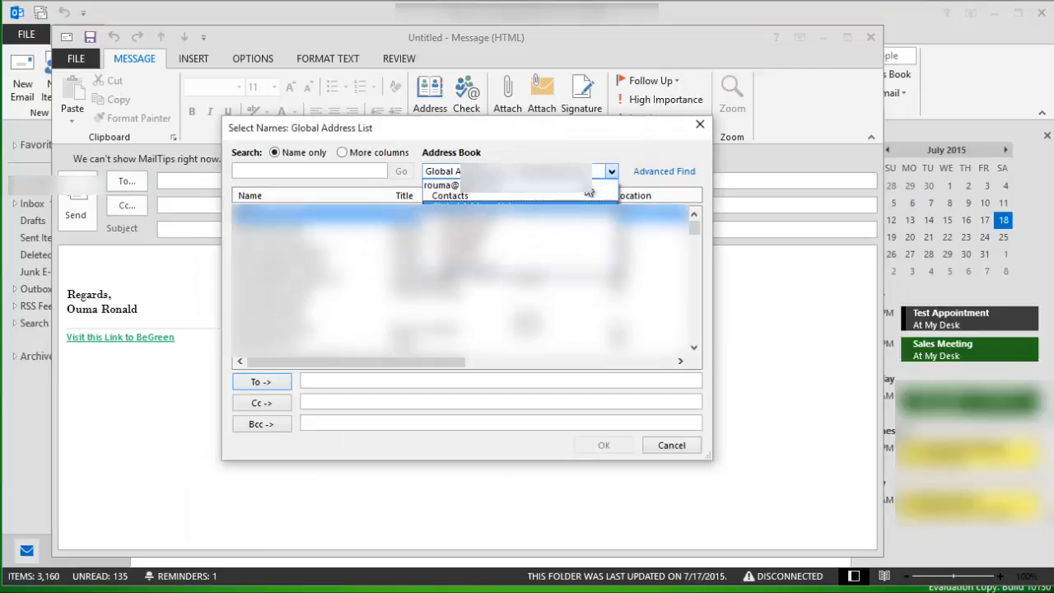
{"action": "left_click", "coordinate": [541, 198]}
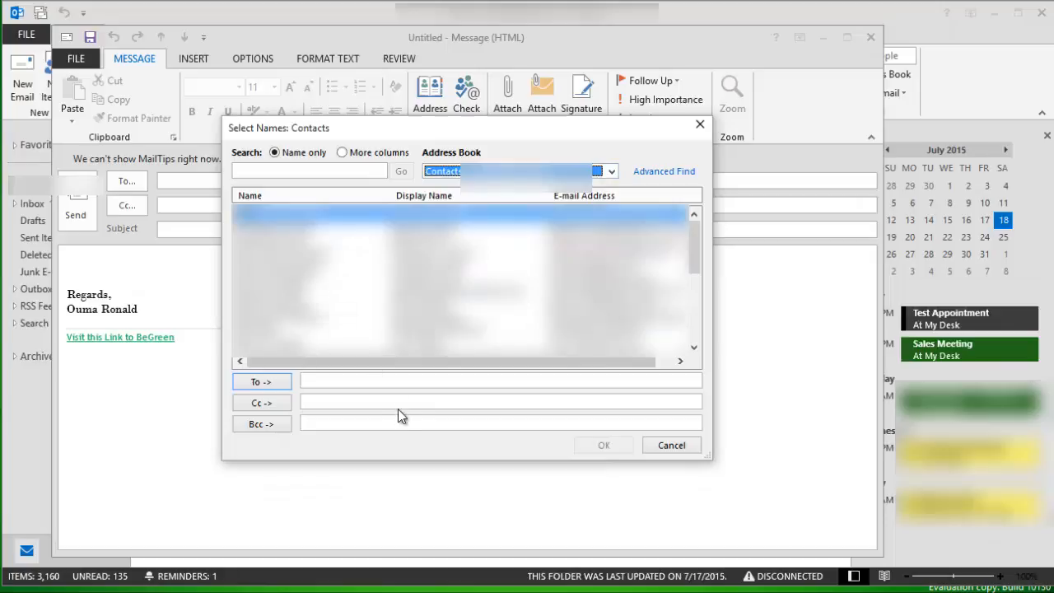
{"action": "left_click", "coordinate": [670, 446]}
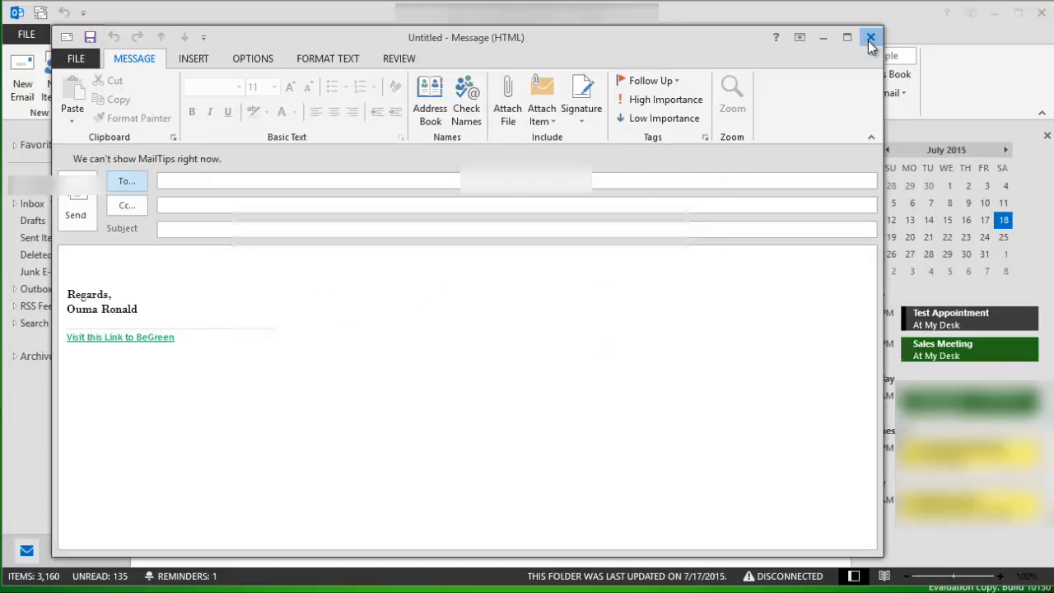
{"action": "left_click", "coordinate": [871, 39]}
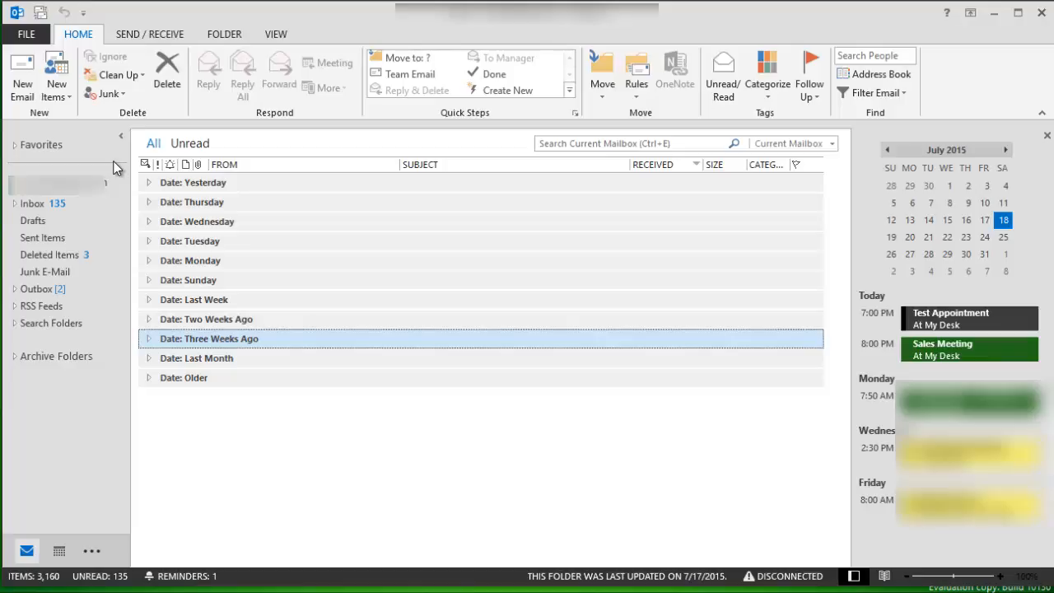
- Start a new contact group and name it "Project A Group Members"
{"action": "left_click", "coordinate": [69, 98]}
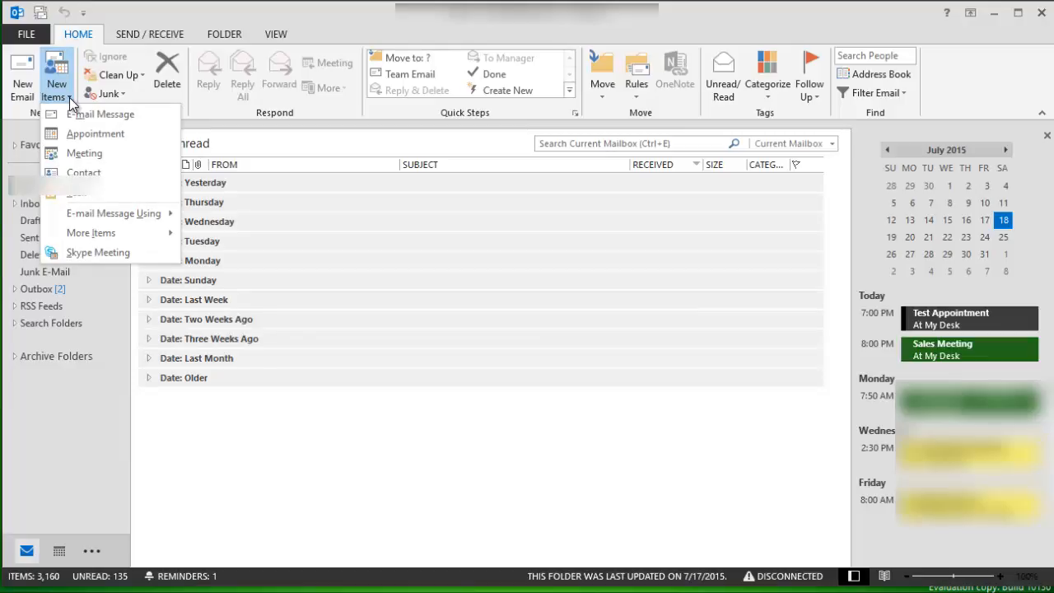
{"action": "mouse_move", "coordinate": [124, 232]}
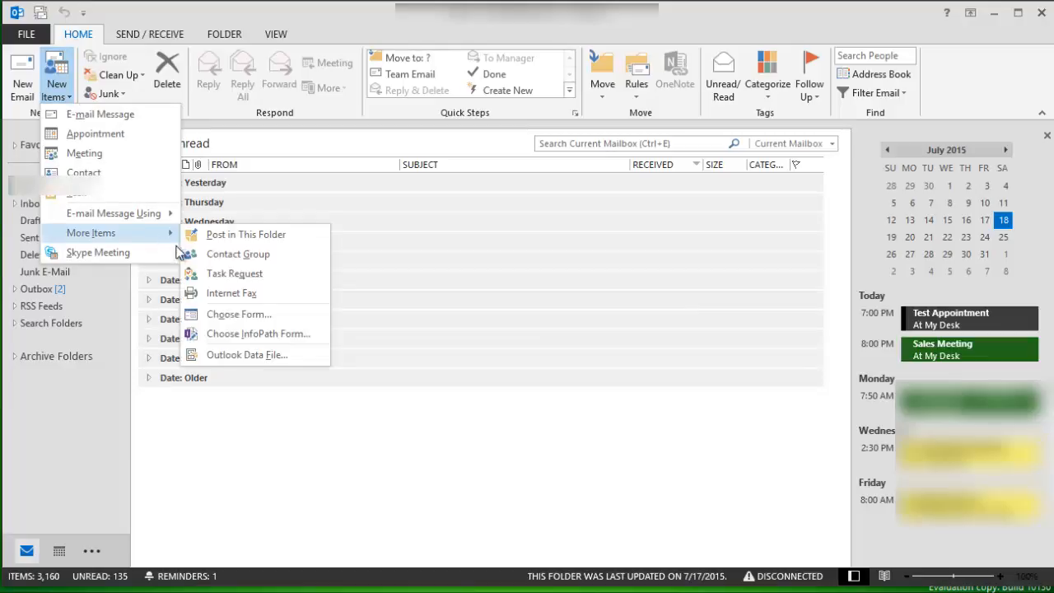
{"action": "left_click", "coordinate": [242, 255]}
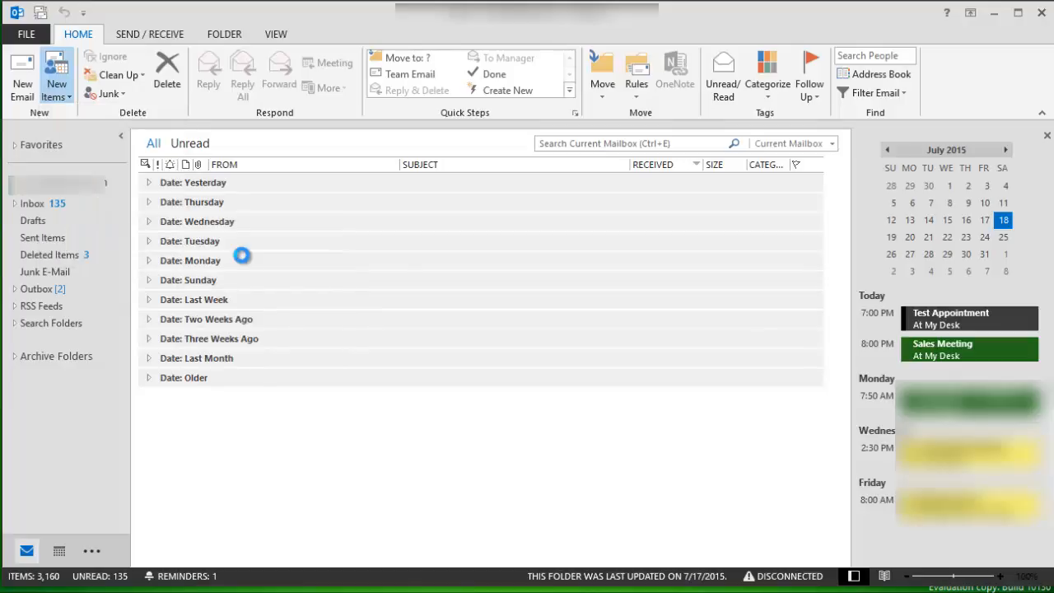
{"action": "left_click_drag", "start_coordinate": [235, 72], "coordinate": [253, 4]}
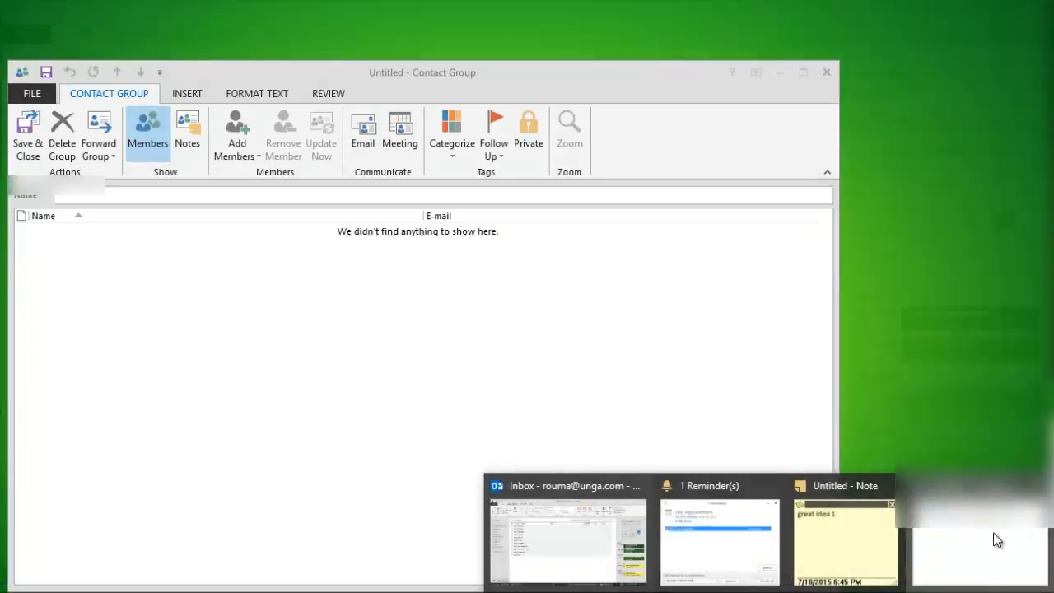
{"action": "left_click", "coordinate": [996, 539]}
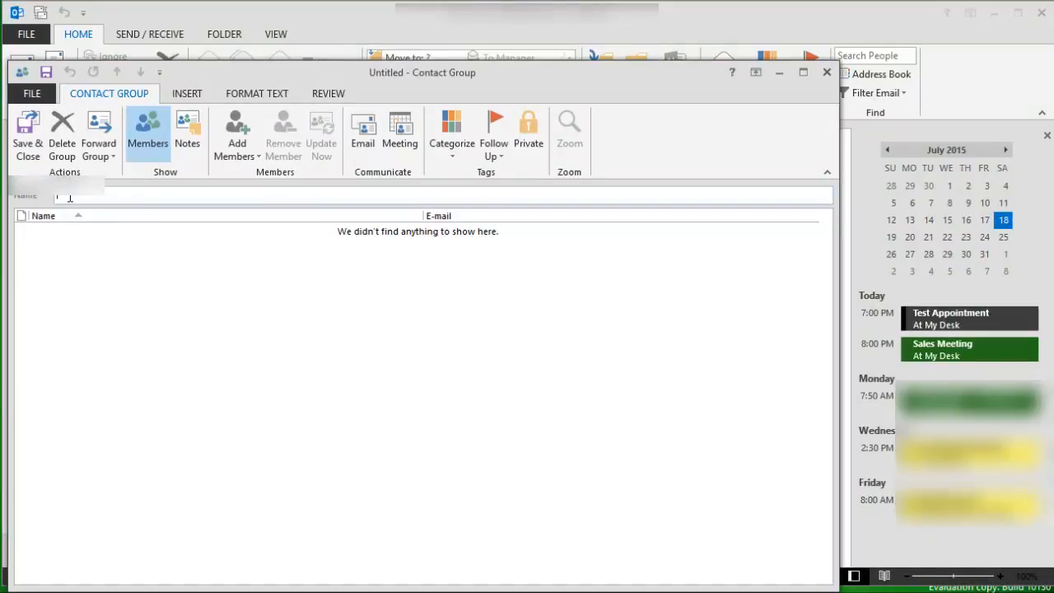
{"action": "type", "text": "Project A Gr"}
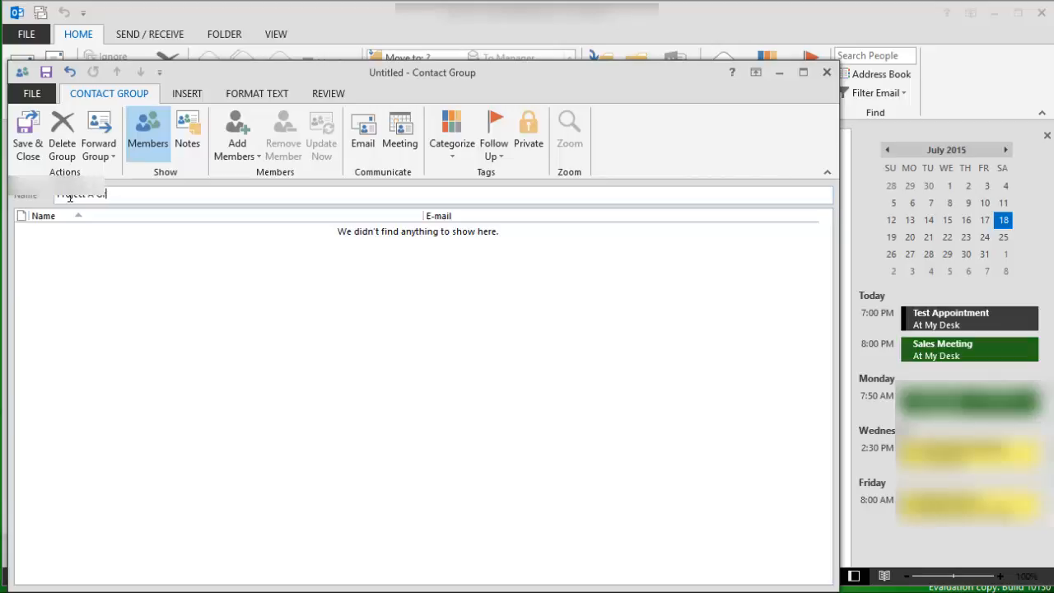
{"action": "type", "text": "oup Members"}
- Browse Contacts and the Global Address List as member sources for the group, and close the group without saving
{"action": "left_click", "coordinate": [242, 157]}
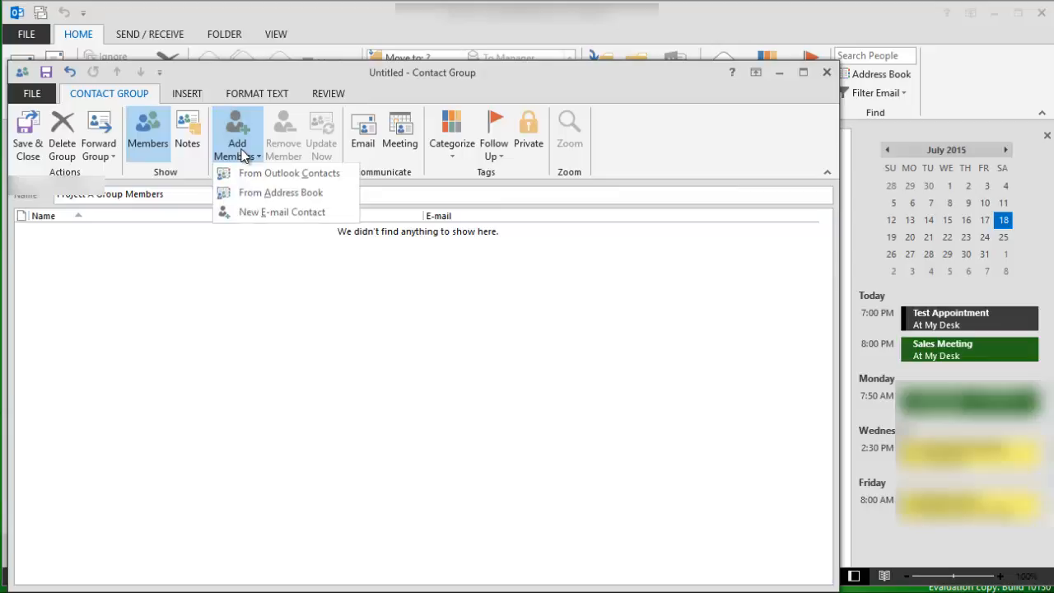
{"action": "left_click", "coordinate": [280, 174]}
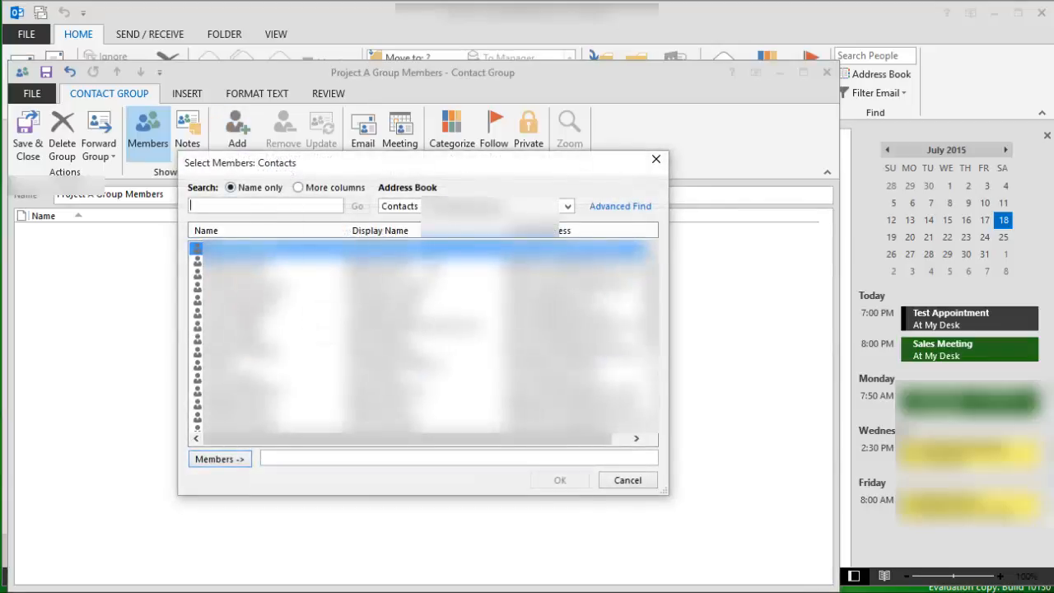
{"action": "left_click", "coordinate": [570, 205]}
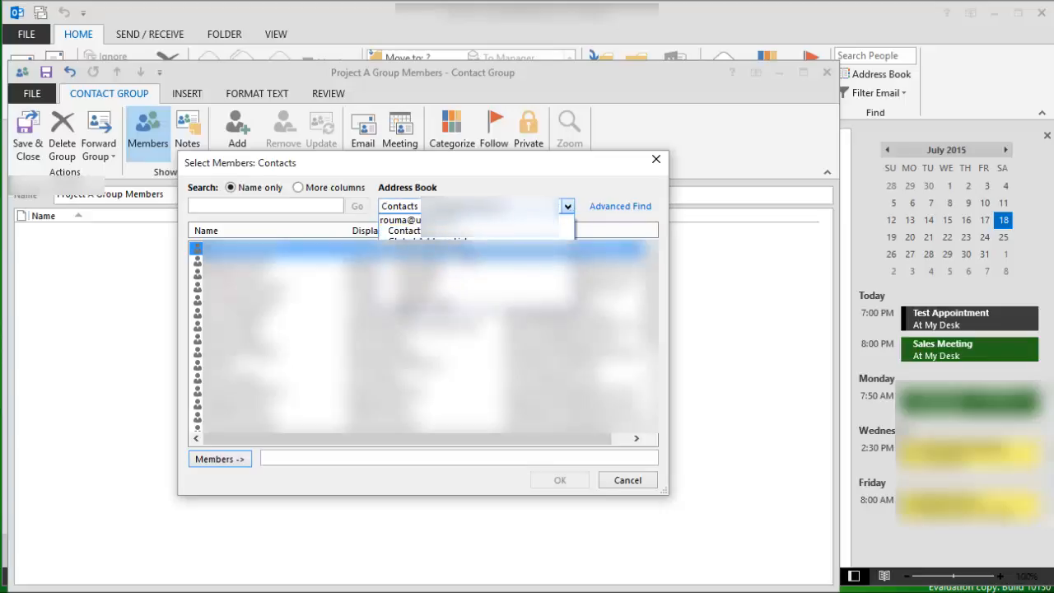
{"action": "left_click", "coordinate": [430, 240]}
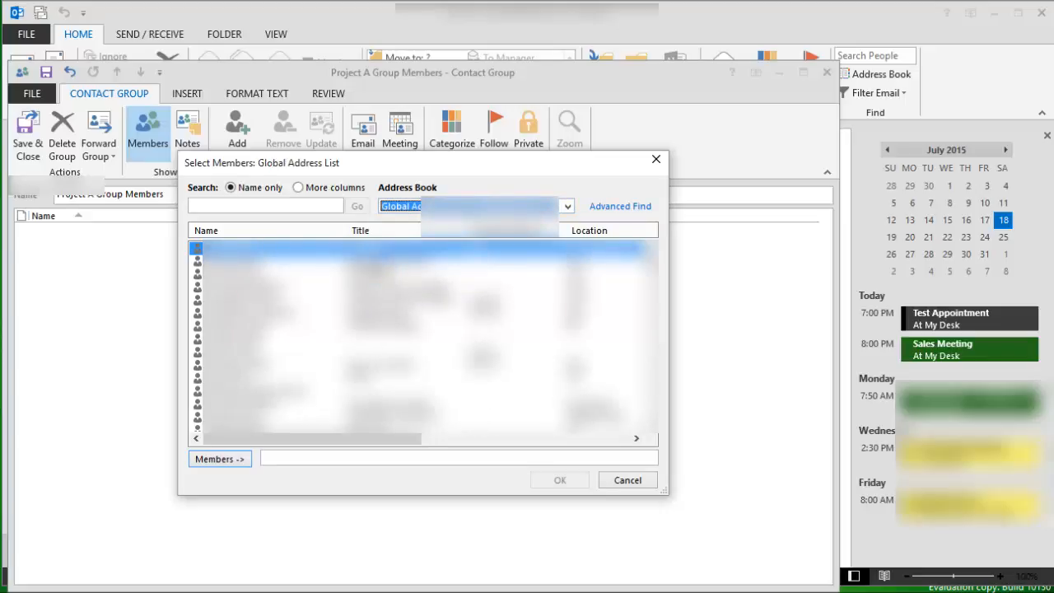
{"action": "left_click", "coordinate": [620, 481]}
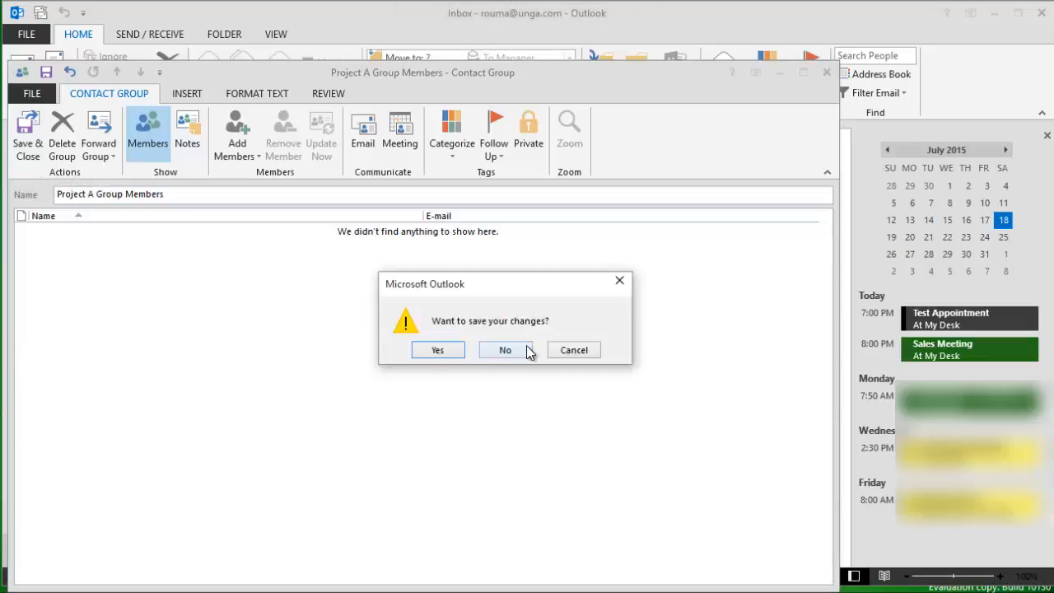
{"action": "left_click", "coordinate": [526, 345]}
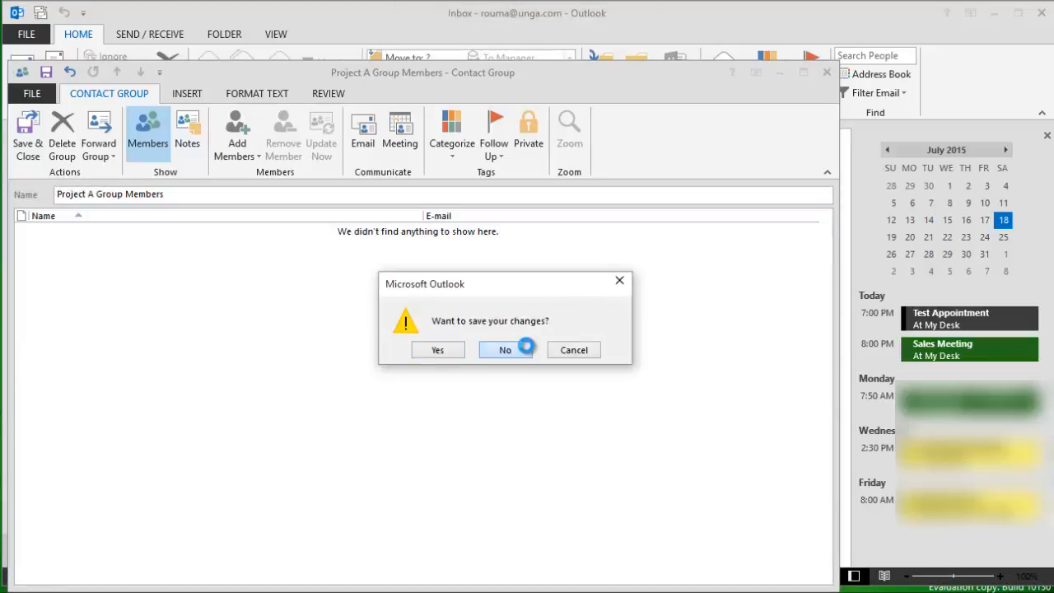